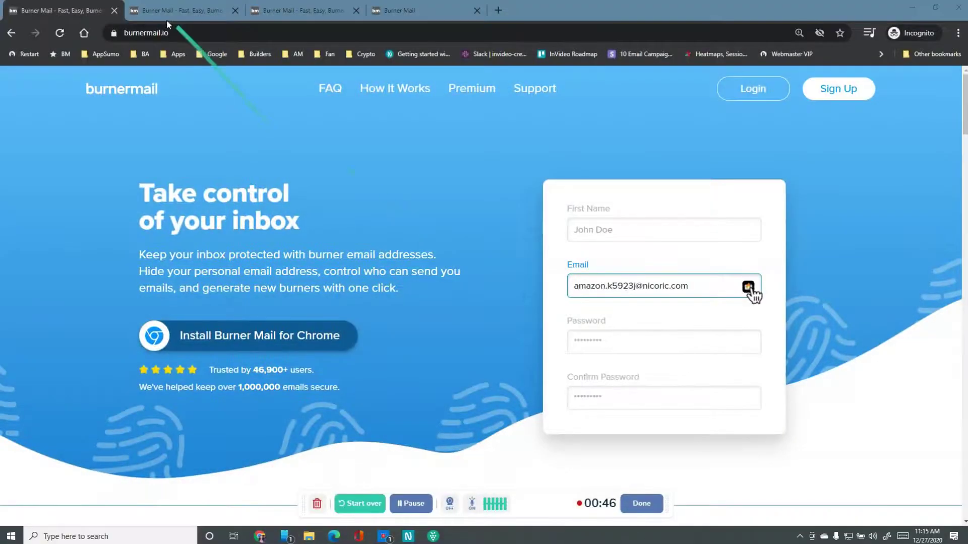
{"action": "scroll", "coordinate": [525, 214], "scroll_direction": "down", "scroll_amount": 5}
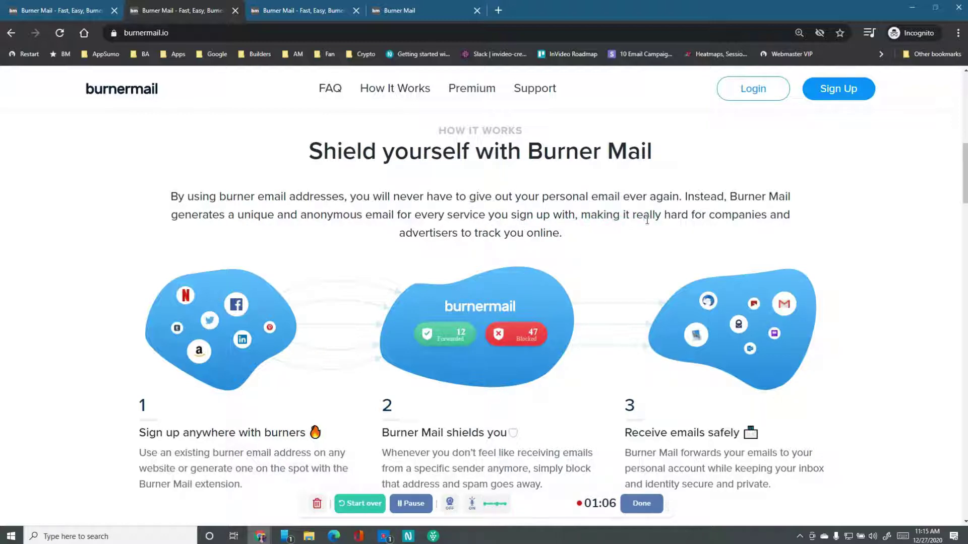
{"action": "left_click_drag", "start_coordinate": [406, 234], "coordinate": [571, 246]}
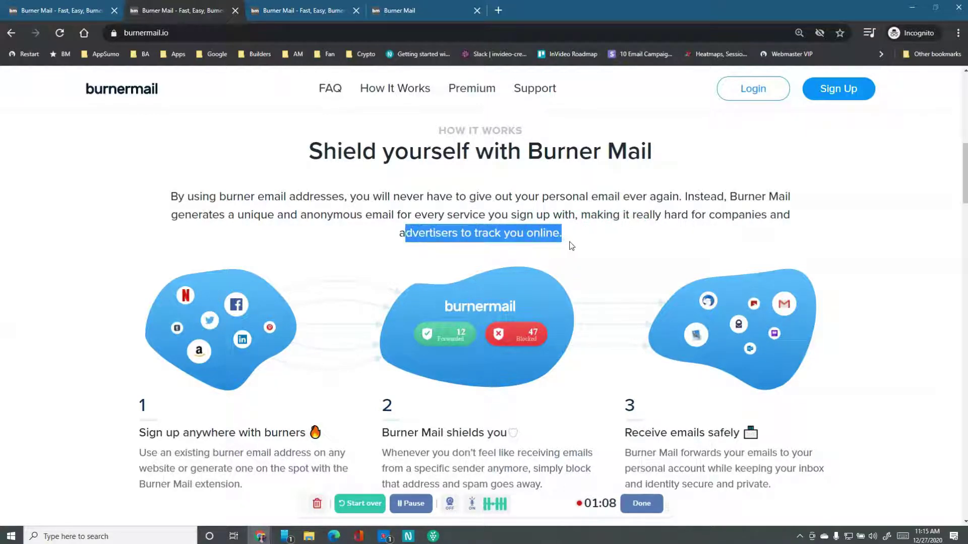
{"action": "left_click", "coordinate": [580, 242]}
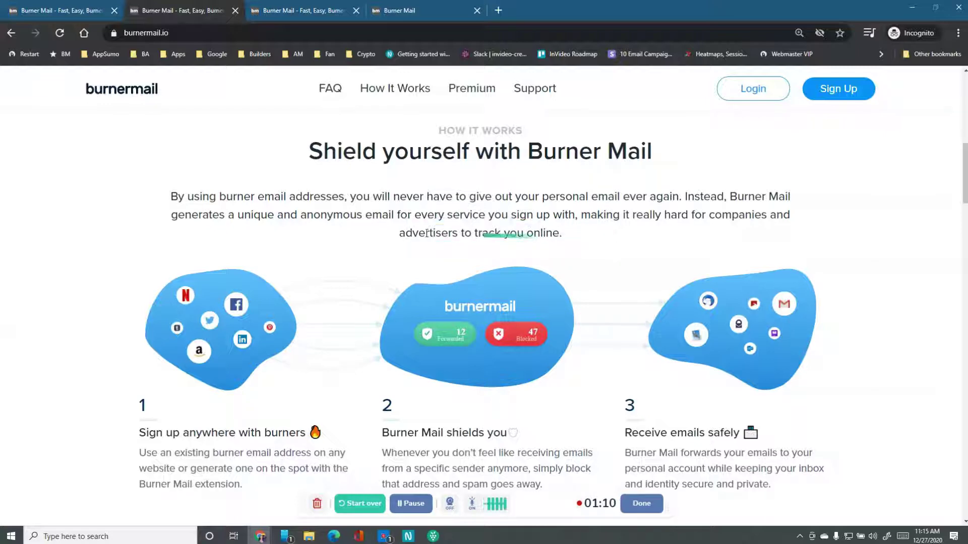
{"action": "left_click_drag", "start_coordinate": [397, 234], "coordinate": [568, 244]}
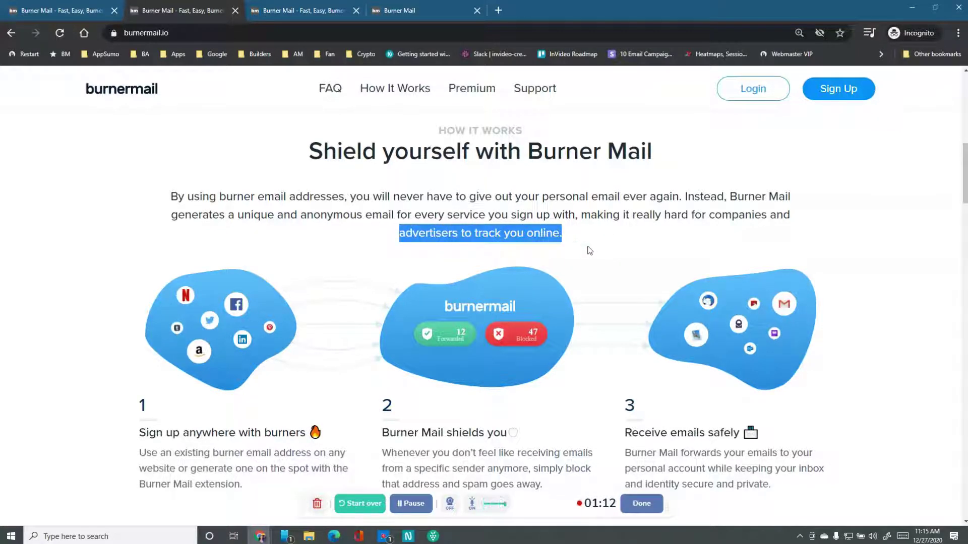
{"action": "left_click", "coordinate": [588, 250]}
{"action": "scroll", "coordinate": [382, 313], "scroll_direction": "down", "scroll_amount": 3}
{"action": "scroll", "coordinate": [313, 318], "scroll_direction": "up", "scroll_amount": 2}
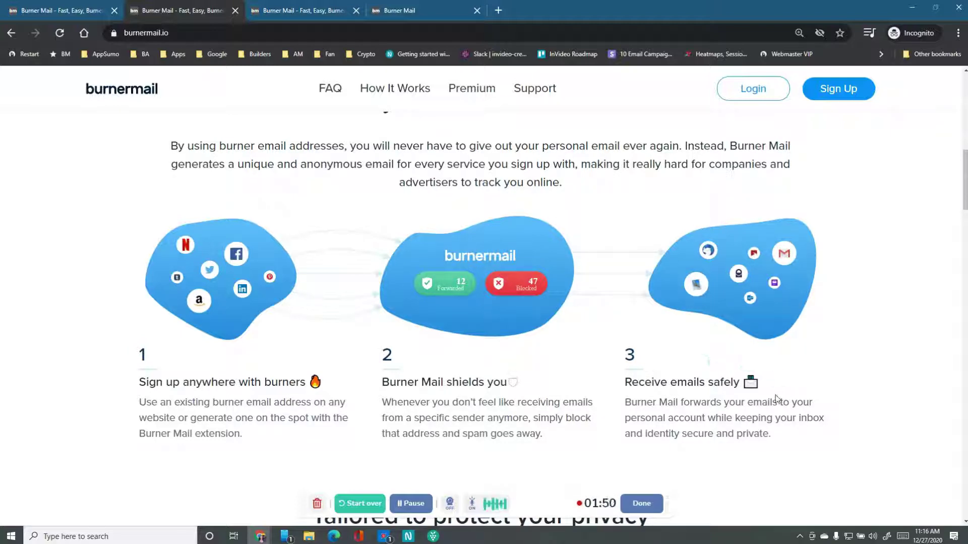
Scroll the homepage down to the 'Tailored to protect your privacy' burner-icon feature section.
{"action": "scroll", "coordinate": [660, 396], "scroll_direction": "down", "scroll_amount": 1}
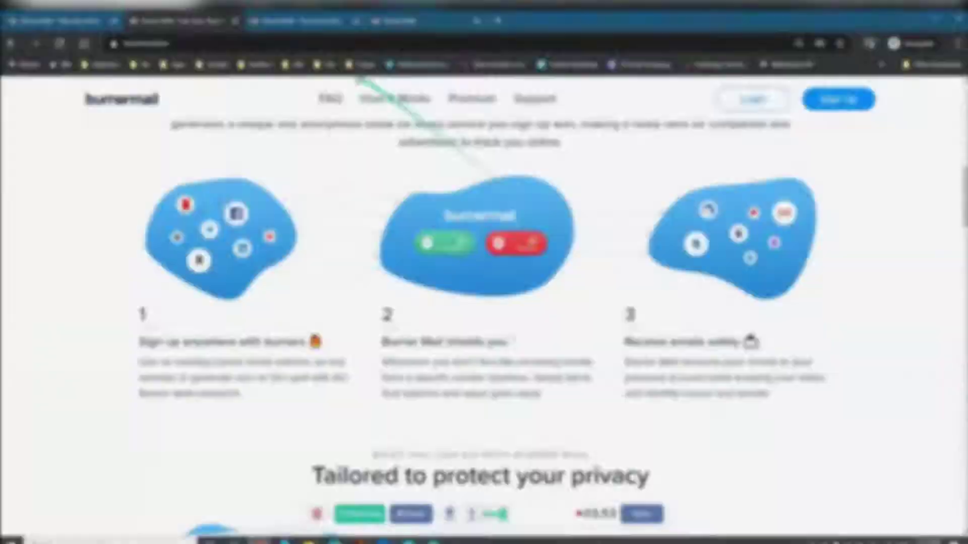
{"action": "scroll", "coordinate": [576, 253], "scroll_direction": "down", "scroll_amount": 6}
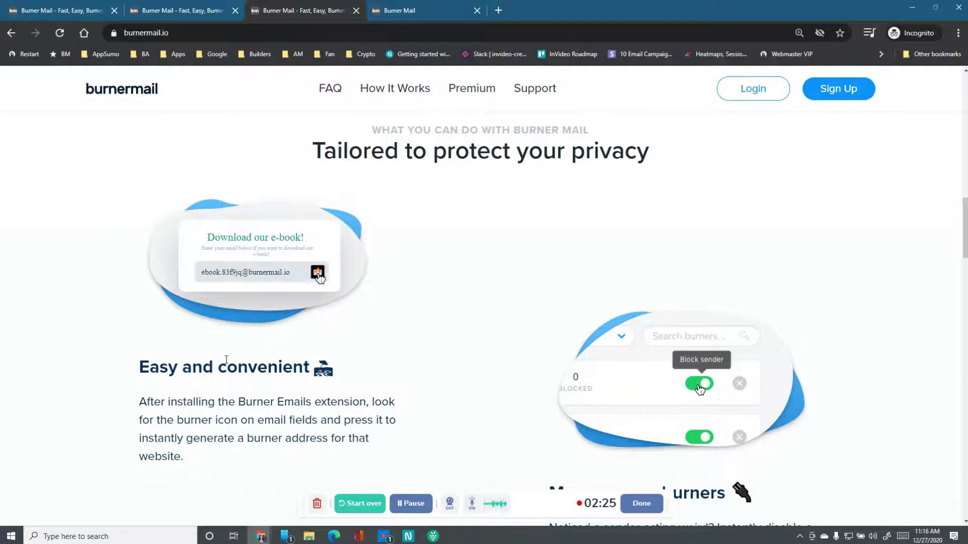
Scroll through the feature sections down to 'Multiple recipients' and 'Reply with a burner address'.
{"action": "scroll", "coordinate": [226, 359], "scroll_direction": "down", "scroll_amount": 6}
{"action": "scroll", "coordinate": [436, 277], "scroll_direction": "up", "scroll_amount": 4}
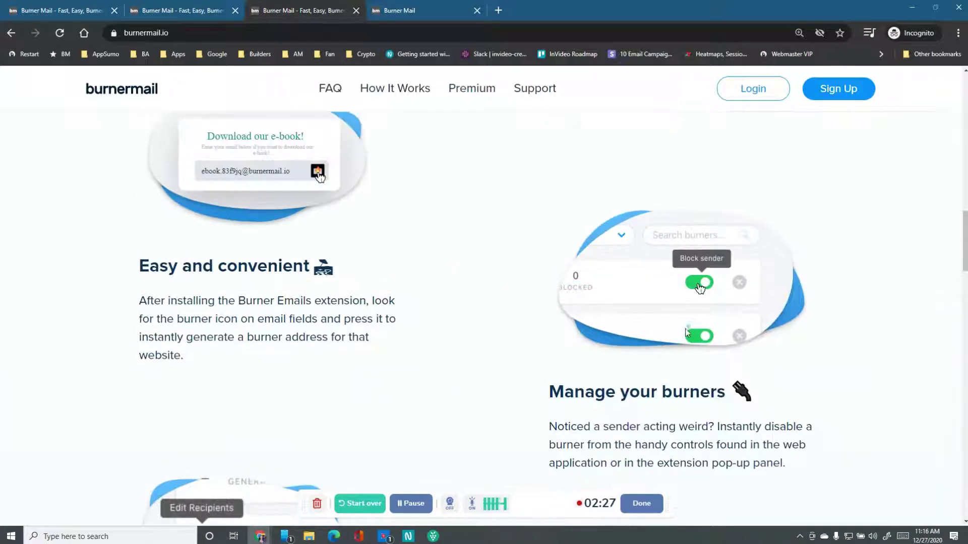
{"action": "scroll", "coordinate": [423, 264], "scroll_direction": "down", "scroll_amount": 3}
{"action": "scroll", "coordinate": [423, 263], "scroll_direction": "up", "scroll_amount": 3}
{"action": "scroll", "coordinate": [585, 348], "scroll_direction": "down", "scroll_amount": 2}
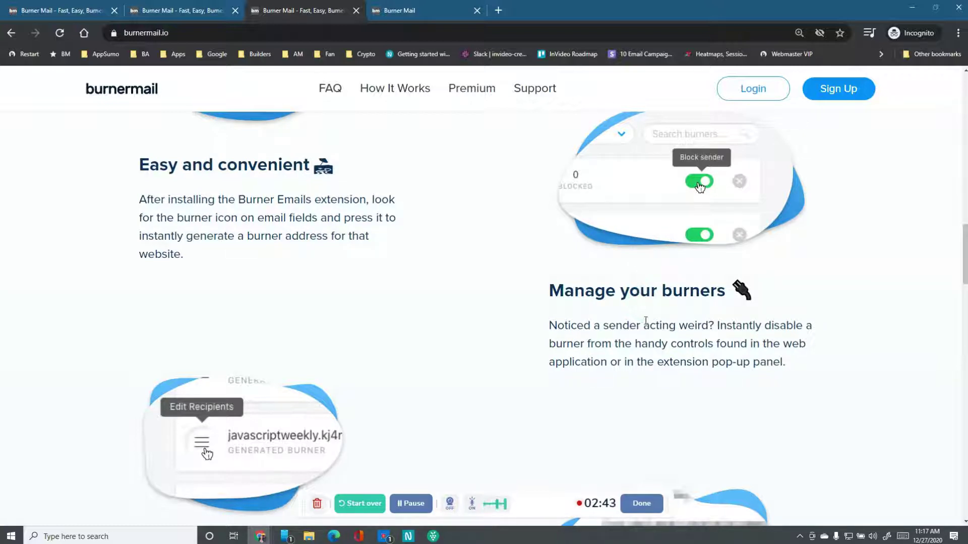
{"action": "scroll", "coordinate": [519, 349], "scroll_direction": "down", "scroll_amount": 3}
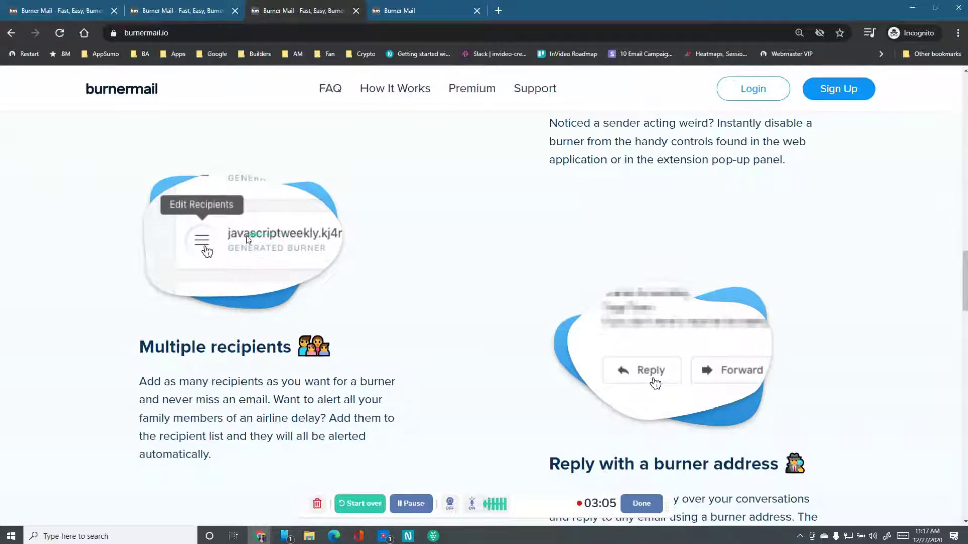
{"action": "scroll", "coordinate": [363, 354], "scroll_direction": "down", "scroll_amount": 3}
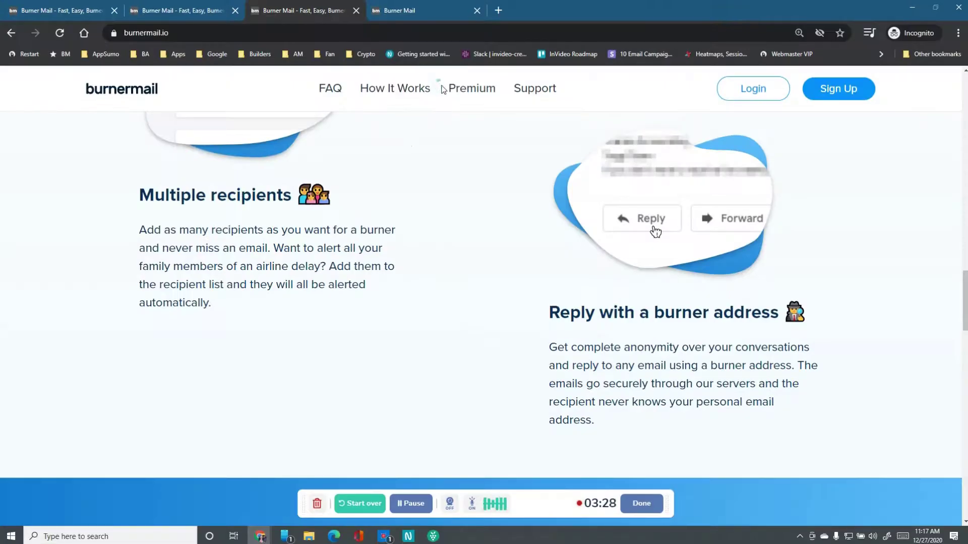
{"action": "left_click", "coordinate": [406, 10]}
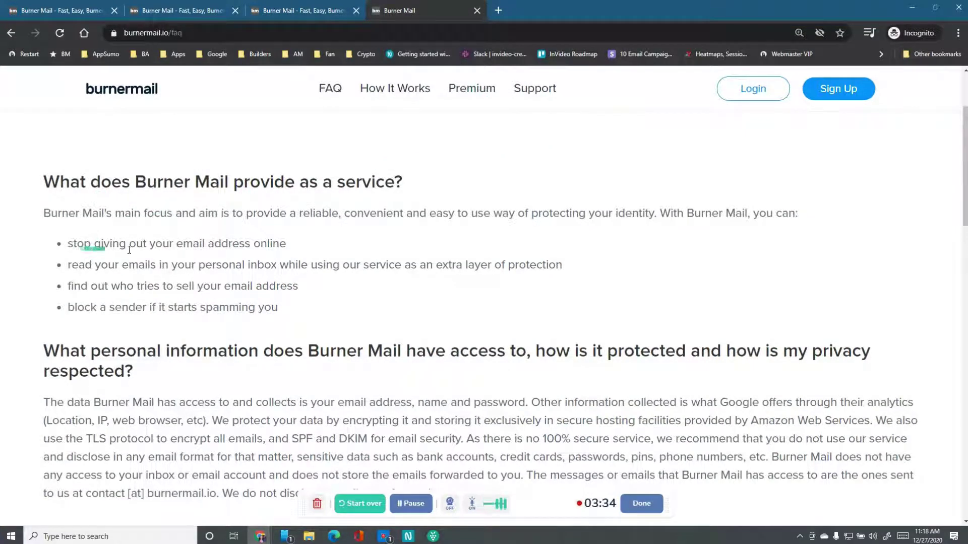
{"action": "left_click_drag", "start_coordinate": [288, 244], "coordinate": [71, 243]}
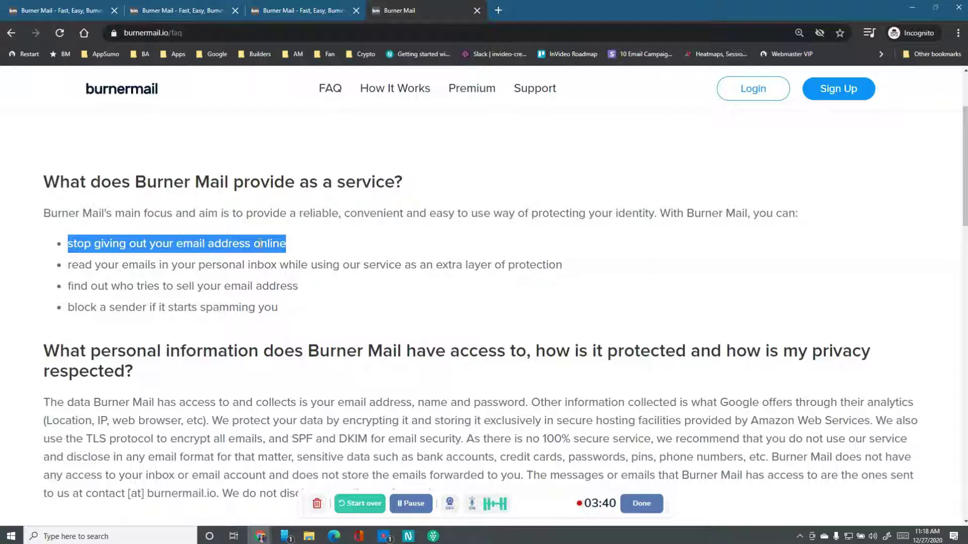
{"action": "left_click", "coordinate": [289, 244]}
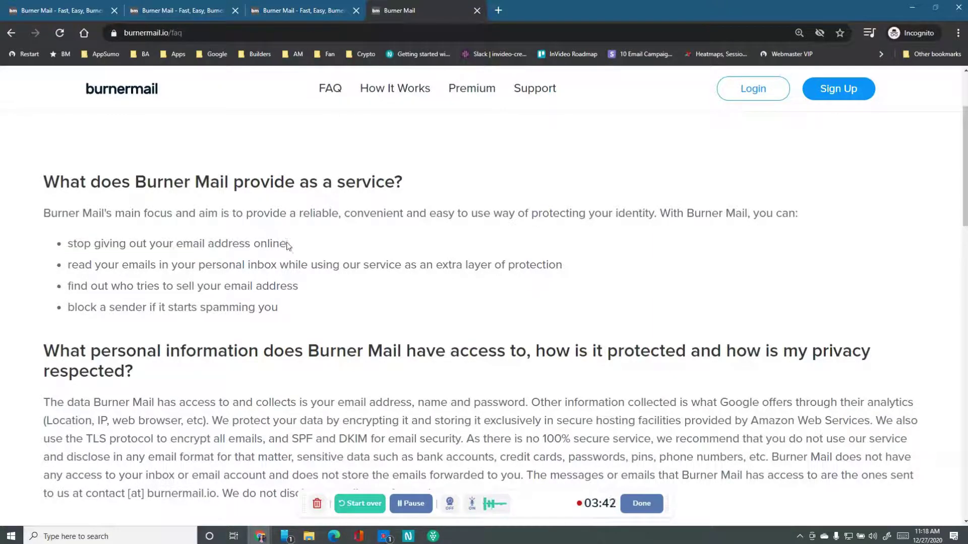
{"action": "left_click_drag", "start_coordinate": [288, 245], "coordinate": [71, 248]}
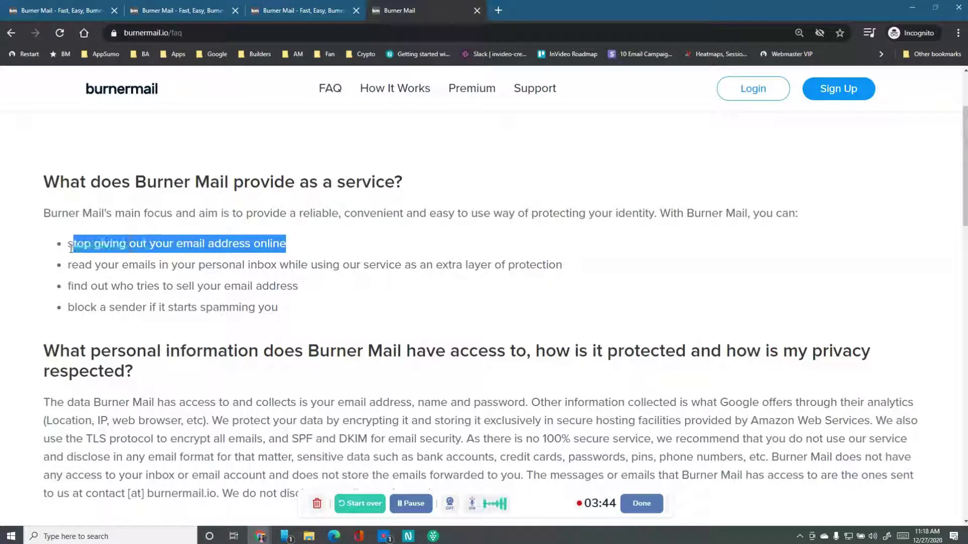
{"action": "left_click", "coordinate": [297, 247]}
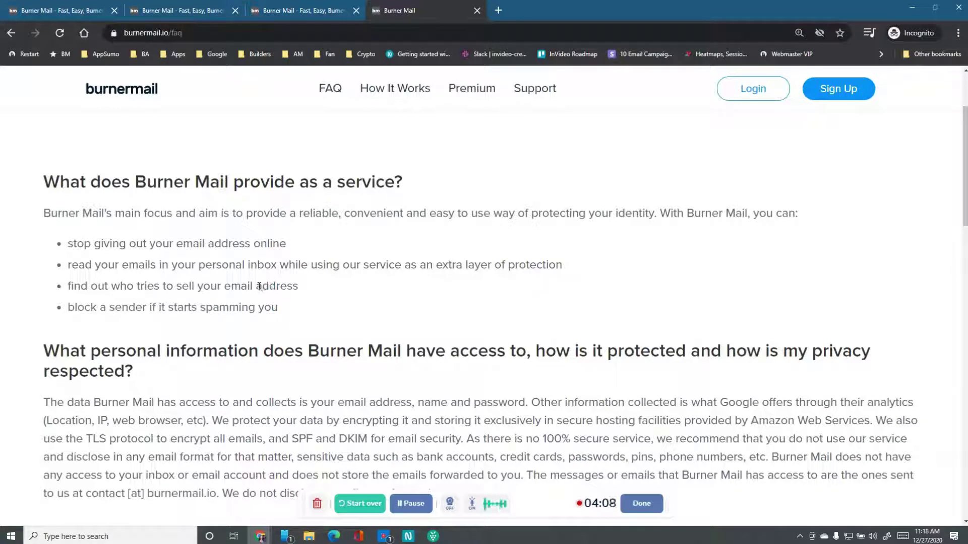
{"action": "left_click_drag", "start_coordinate": [258, 287], "coordinate": [296, 288]}
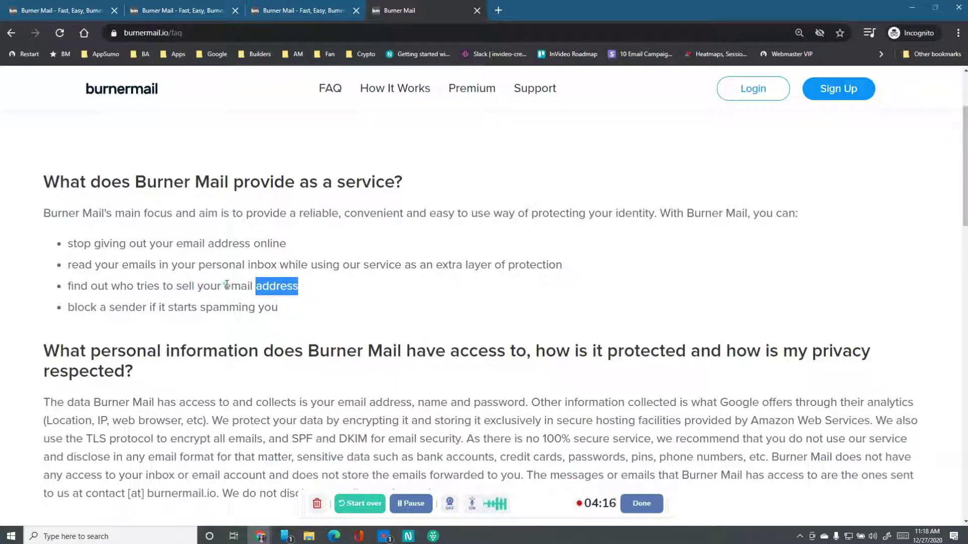
{"action": "left_click", "coordinate": [352, 278]}
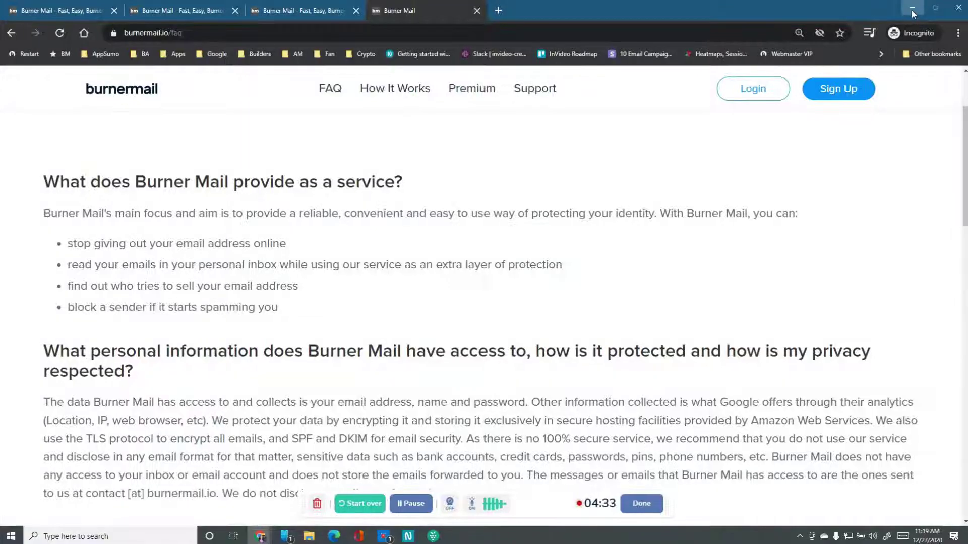
Hide the FAQ window and scroll through the dashboard's six burner addresses.
{"action": "left_click", "coordinate": [912, 10]}
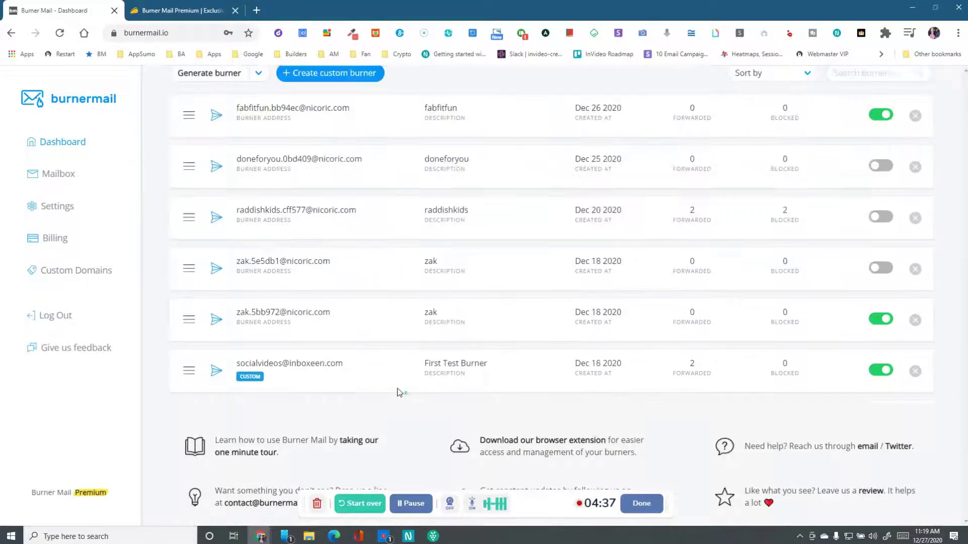
{"action": "scroll", "coordinate": [383, 363], "scroll_direction": "down", "scroll_amount": 4}
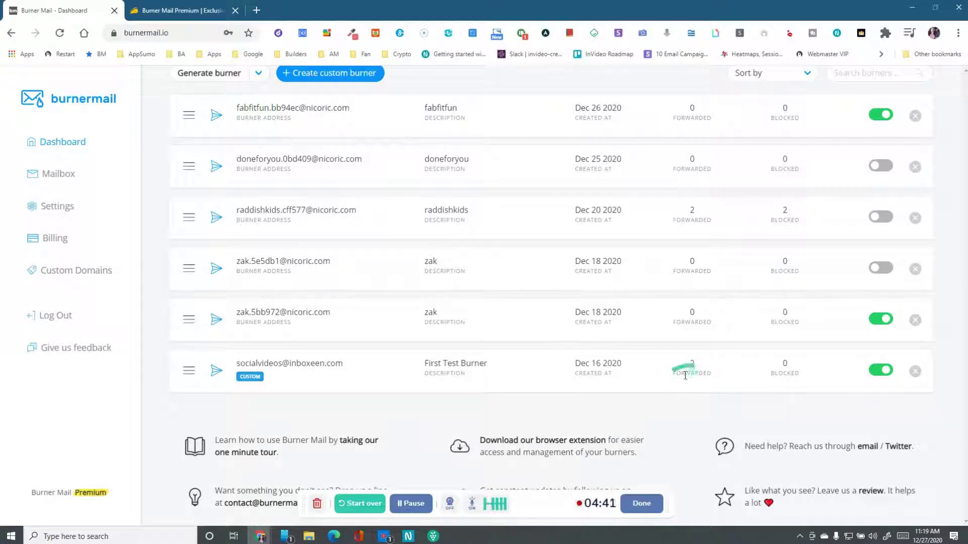
{"action": "scroll", "coordinate": [789, 333], "scroll_direction": "up", "scroll_amount": 4}
{"action": "scroll", "coordinate": [784, 360], "scroll_direction": "down", "scroll_amount": 2}
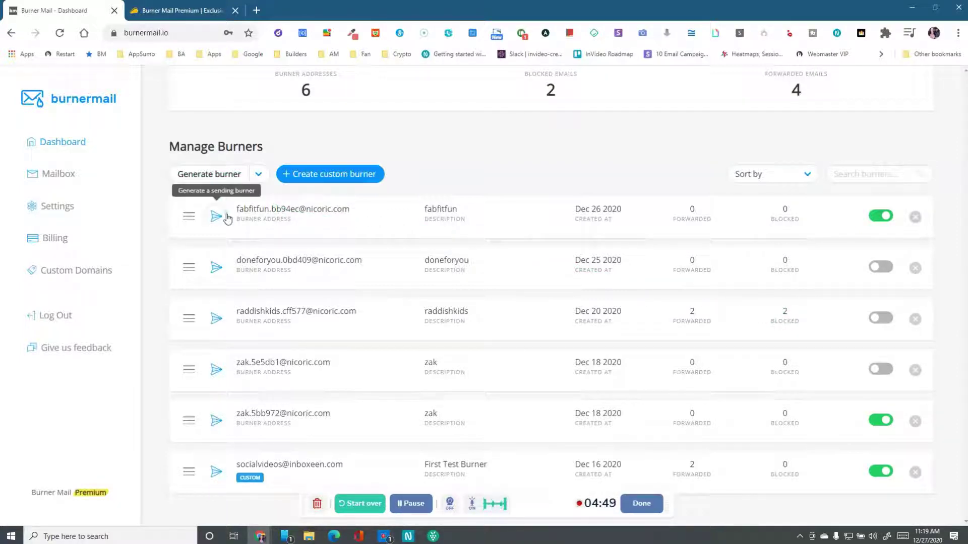
Open the Generate burner domain list and close it without choosing a domain.
{"action": "scroll", "coordinate": [221, 214], "scroll_direction": "up", "scroll_amount": 2}
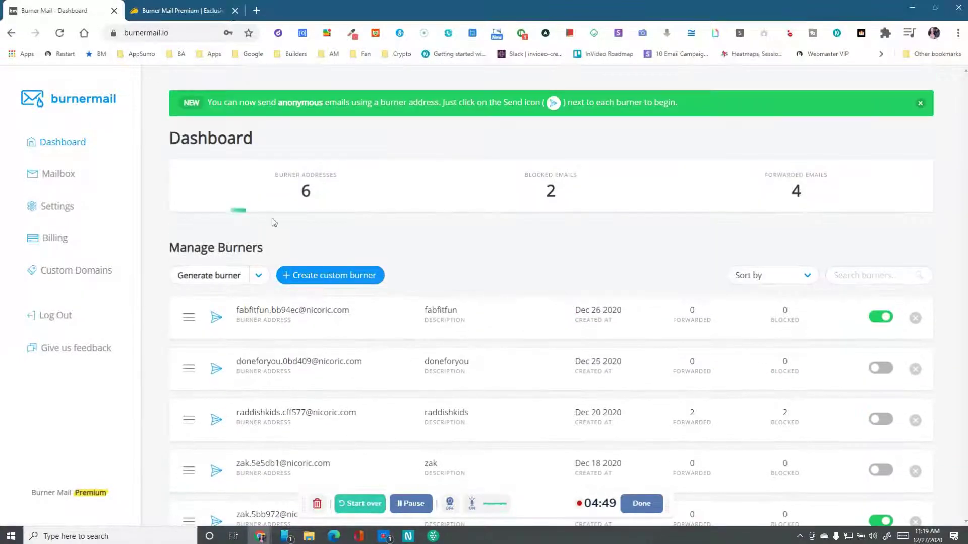
{"action": "left_click", "coordinate": [258, 279]}
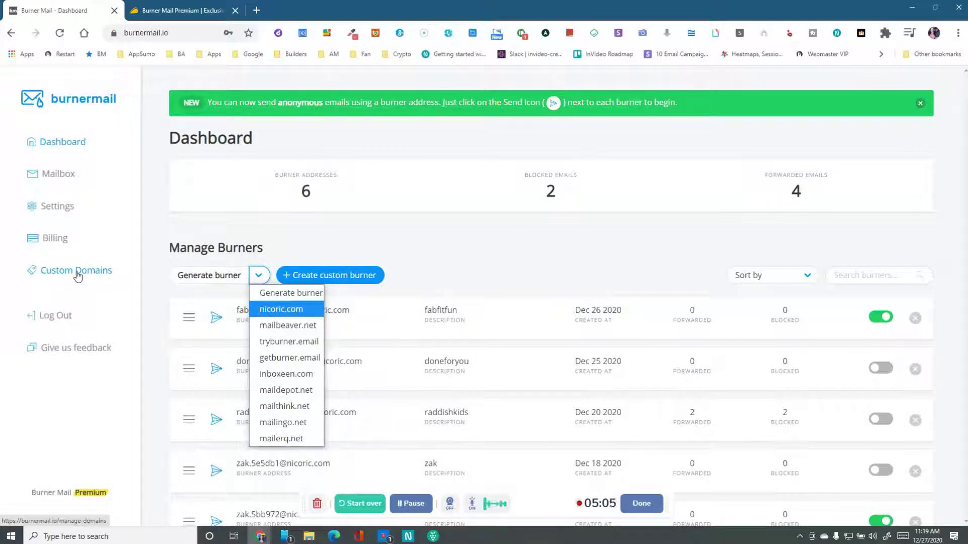
{"action": "left_click", "coordinate": [384, 247]}
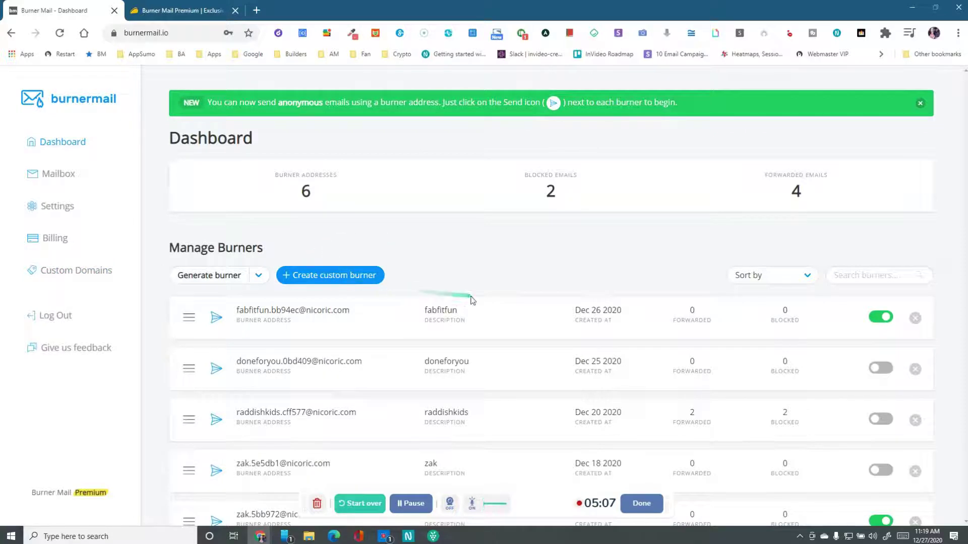
Open and close the raddishkids burner's recipients editor, then try turning that burner back on.
{"action": "scroll", "coordinate": [577, 330], "scroll_direction": "down", "scroll_amount": 4}
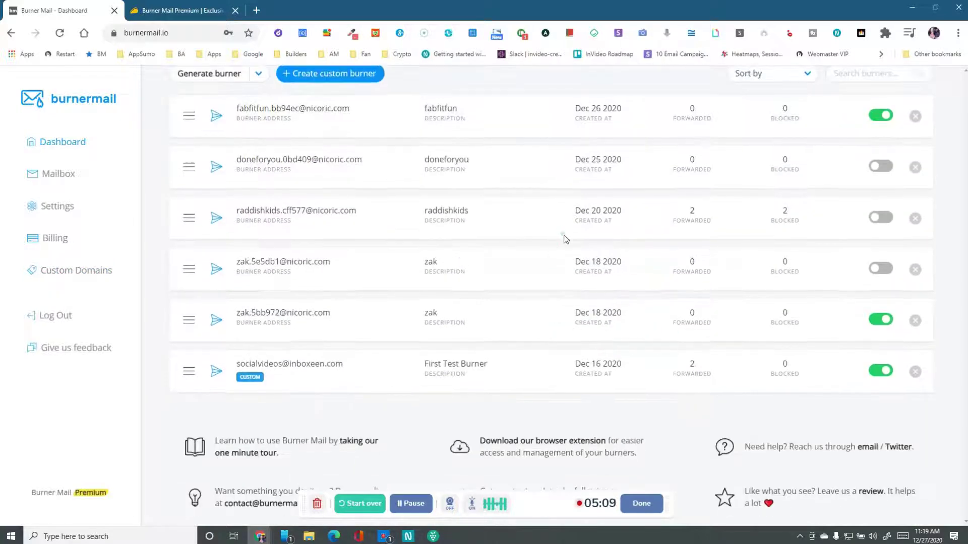
{"action": "scroll", "coordinate": [564, 240], "scroll_direction": "up", "scroll_amount": 1}
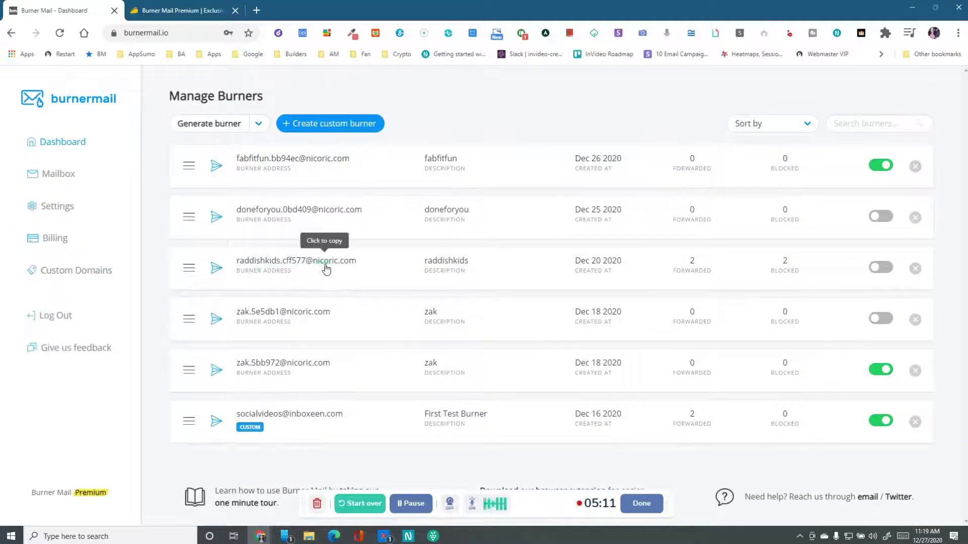
{"action": "mouse_move", "coordinate": [299, 267]}
{"action": "left_mouse_down"}
{"action": "mouse_move", "coordinate": [262, 265]}
{"action": "mouse_move", "coordinate": [738, 285]}
{"action": "mouse_move", "coordinate": [730, 271]}
{"action": "mouse_move", "coordinate": [797, 276]}
{"action": "mouse_move", "coordinate": [180, 272]}
{"action": "left_mouse_up"}
{"action": "left_click", "coordinate": [189, 268]}
{"action": "mouse_move", "coordinate": [260, 288]}
{"action": "left_mouse_down"}
{"action": "mouse_move", "coordinate": [454, 315]}
{"action": "mouse_move", "coordinate": [406, 322]}
{"action": "mouse_move", "coordinate": [614, 260]}
{"action": "left_mouse_up"}
{"action": "left_click", "coordinate": [627, 250]}
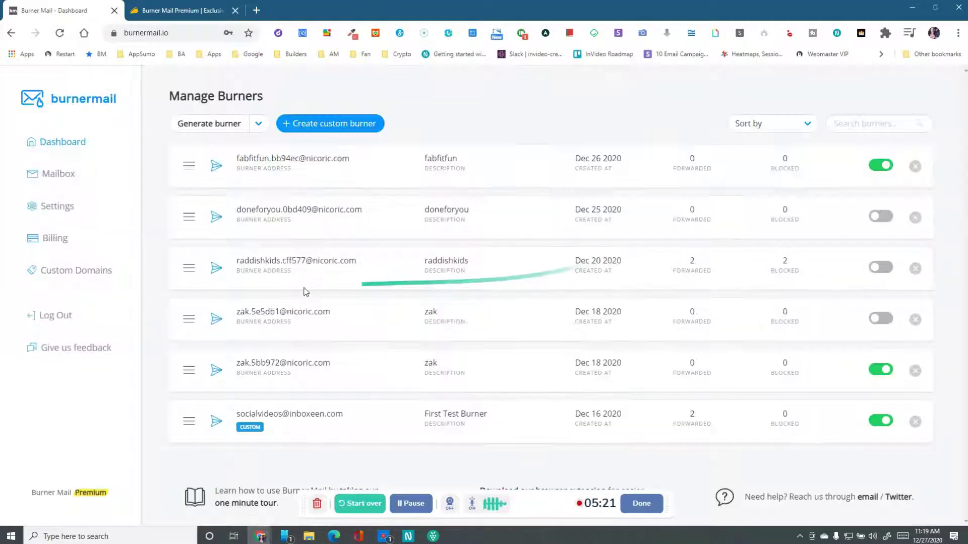
{"action": "left_click_drag", "start_coordinate": [264, 274], "coordinate": [277, 274]}
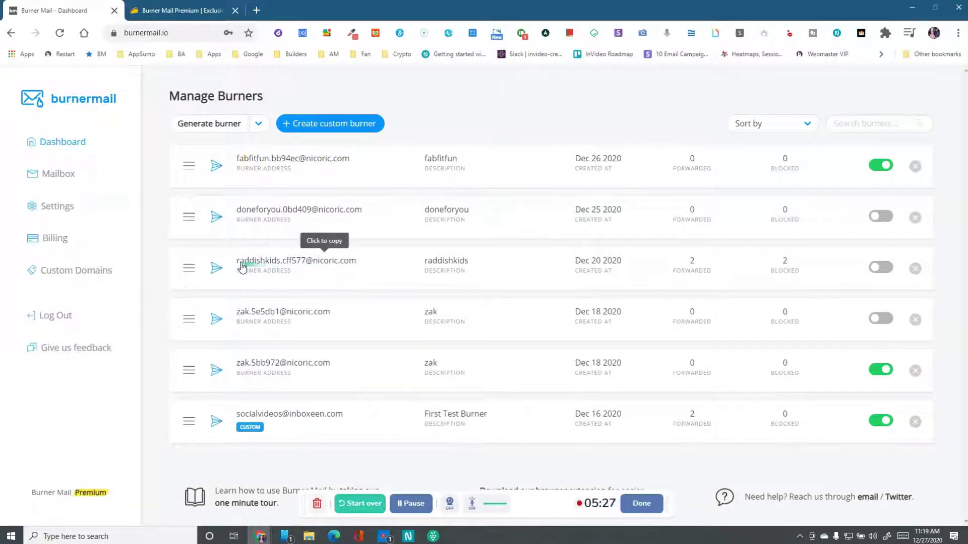
{"action": "mouse_move", "coordinate": [263, 263]}
{"action": "left_mouse_down"}
{"action": "mouse_move", "coordinate": [244, 266]}
{"action": "mouse_move", "coordinate": [253, 177]}
{"action": "mouse_move", "coordinate": [281, 236]}
{"action": "left_mouse_up"}
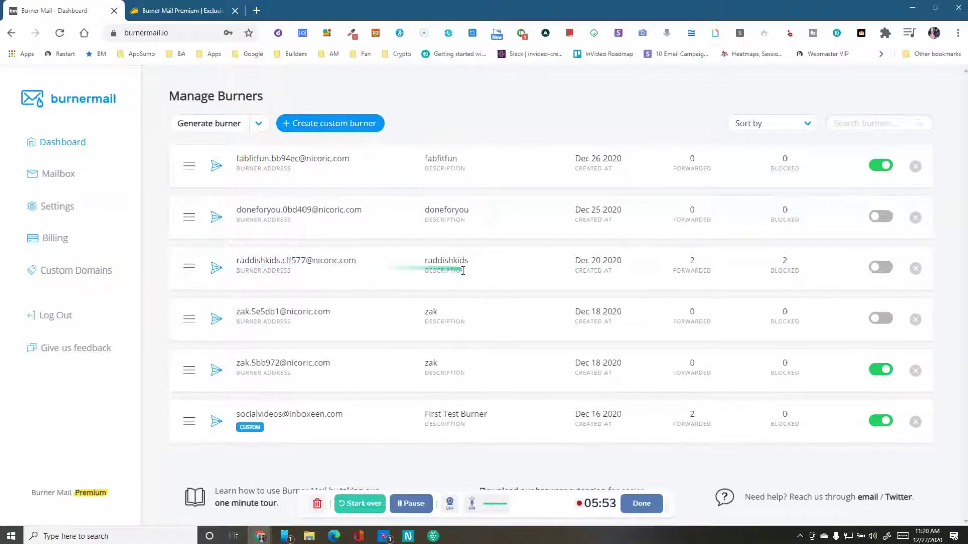
{"action": "left_click", "coordinate": [881, 268]}
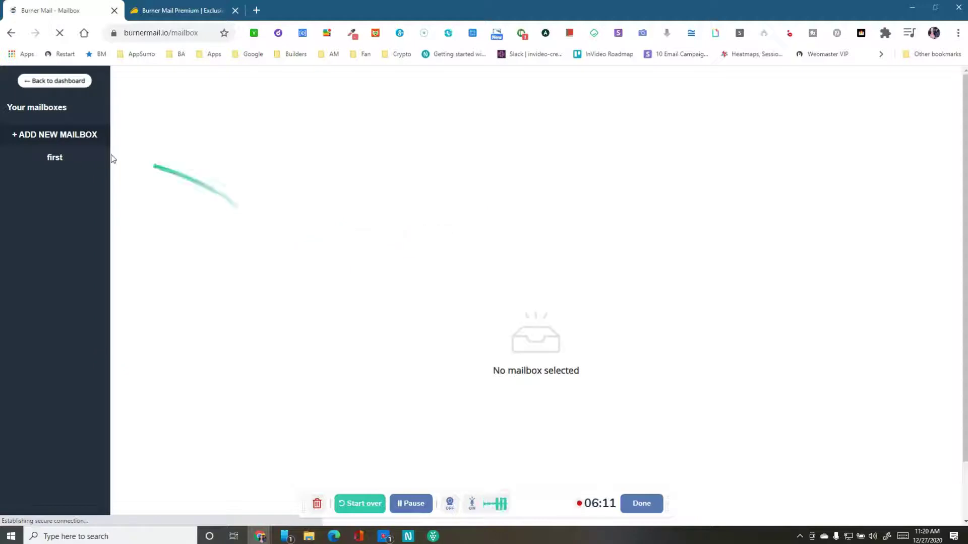
Read the welcome message in the first mailbox, close it, and go back to the dashboard.
{"action": "left_click", "coordinate": [54, 168]}
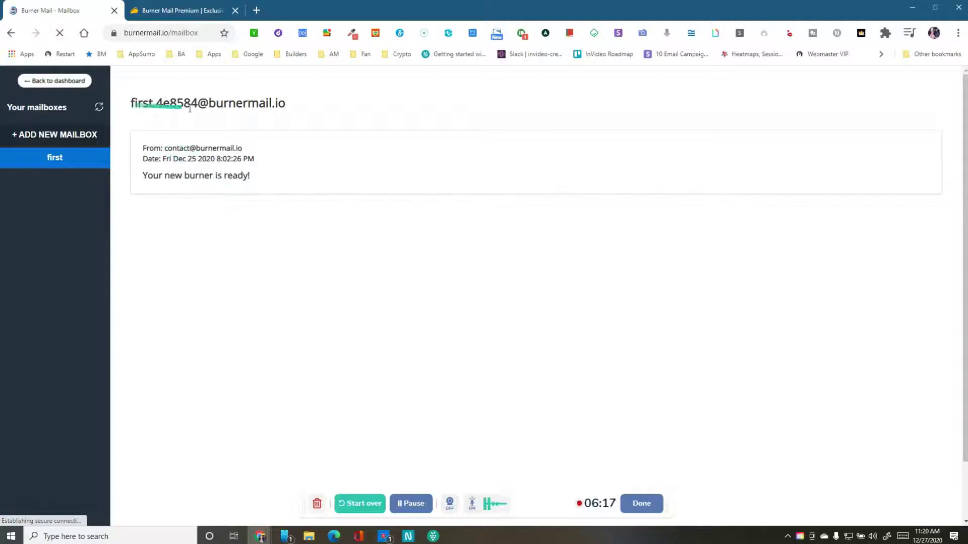
{"action": "left_click", "coordinate": [327, 179]}
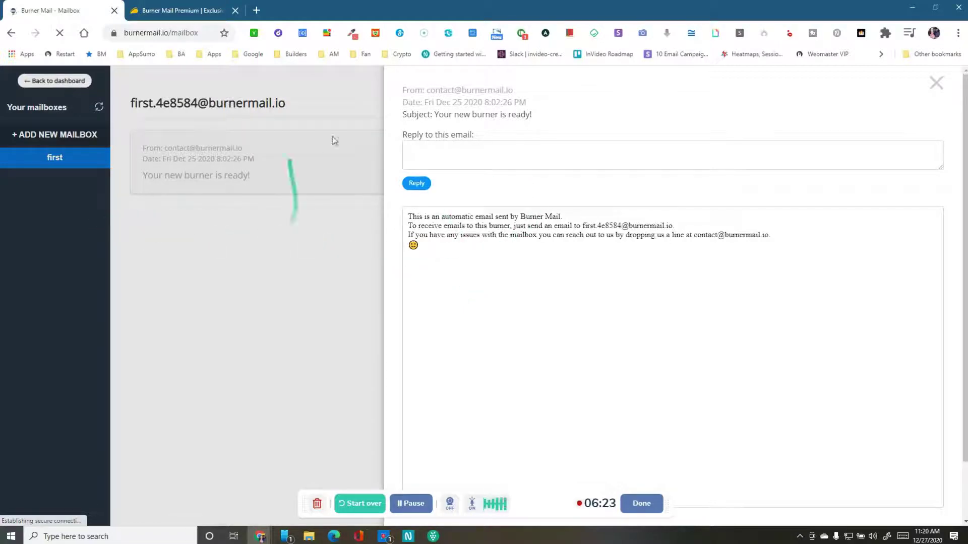
{"action": "left_click", "coordinate": [936, 82]}
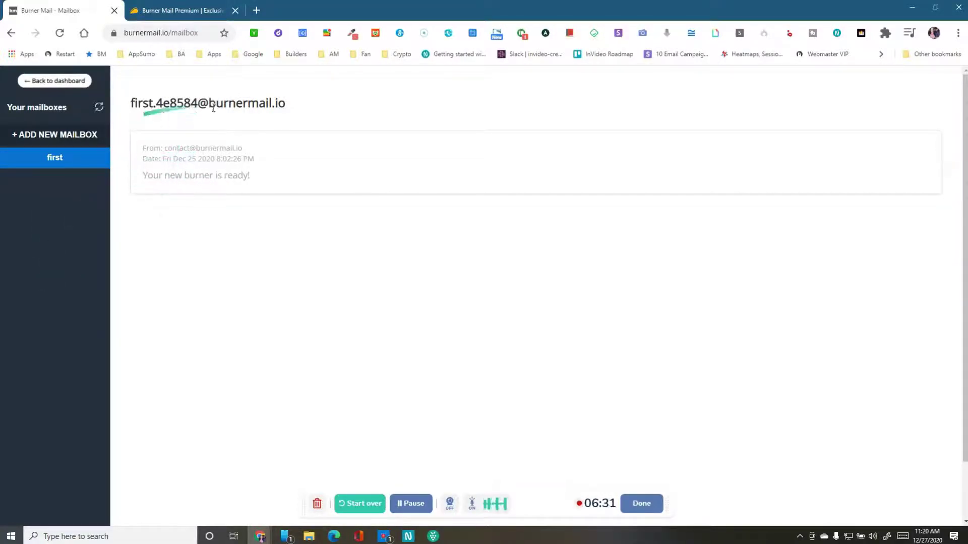
{"action": "left_click", "coordinate": [44, 80]}
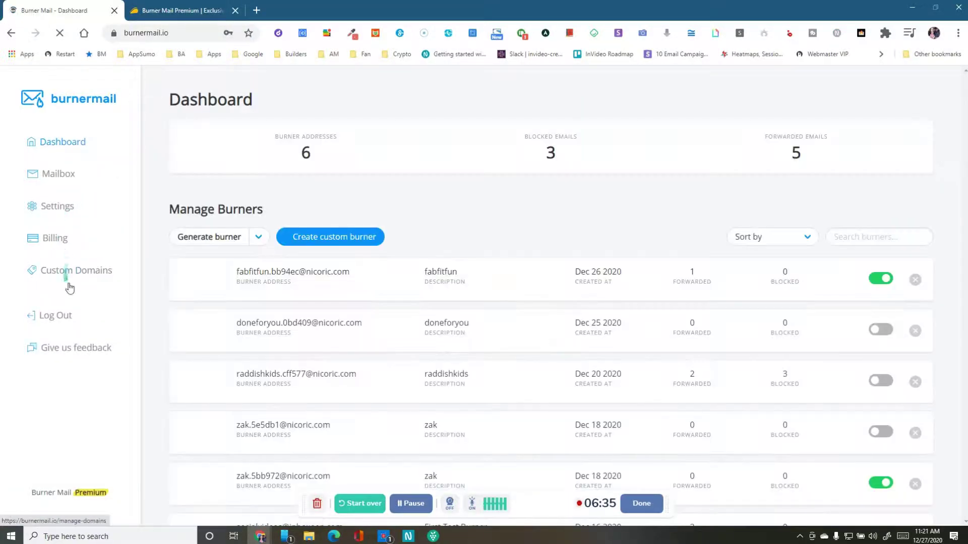
{"action": "left_click", "coordinate": [75, 283]}
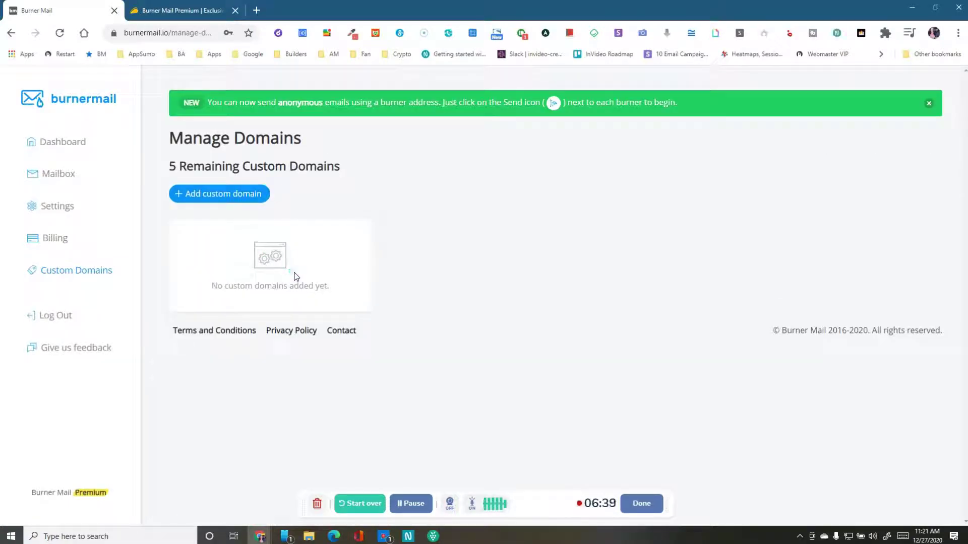
{"action": "left_click_drag", "start_coordinate": [170, 166], "coordinate": [336, 168]}
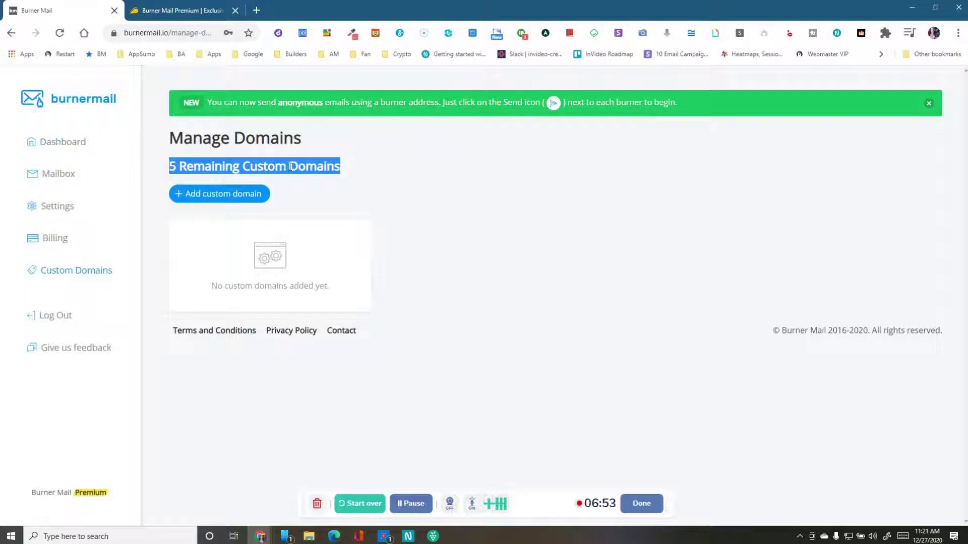
{"action": "left_click", "coordinate": [342, 168]}
{"action": "left_click_drag", "start_coordinate": [342, 170], "coordinate": [303, 138]}
{"action": "left_click", "coordinate": [175, 146]}
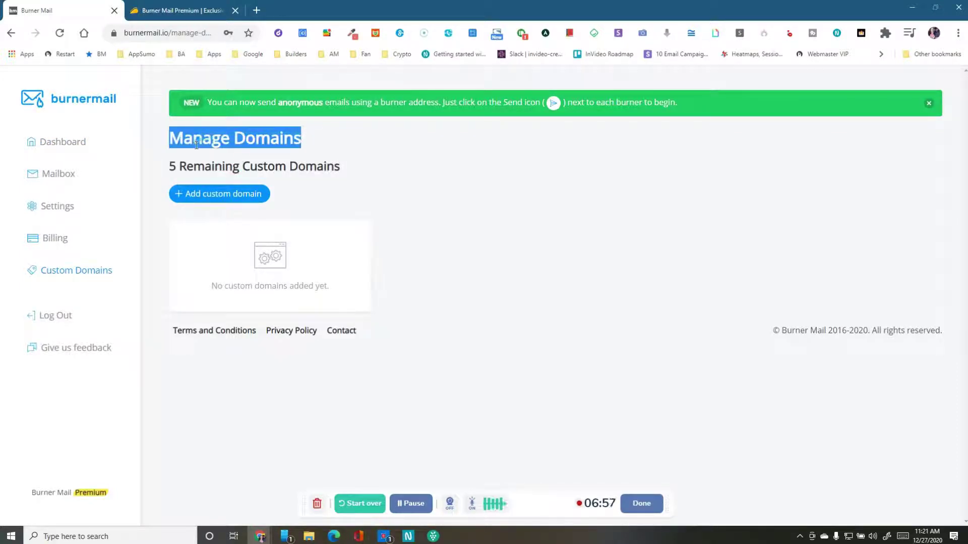
{"action": "left_click", "coordinate": [67, 141]}
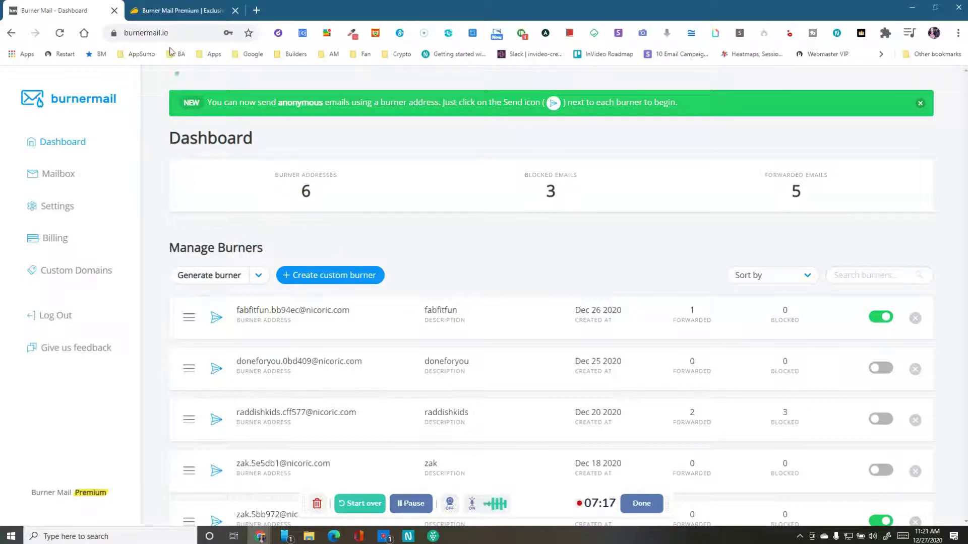
Search Google for 'box subscriptions' in a new tab and open the FabFitFun ad result.
{"action": "left_click", "coordinate": [257, 11]}
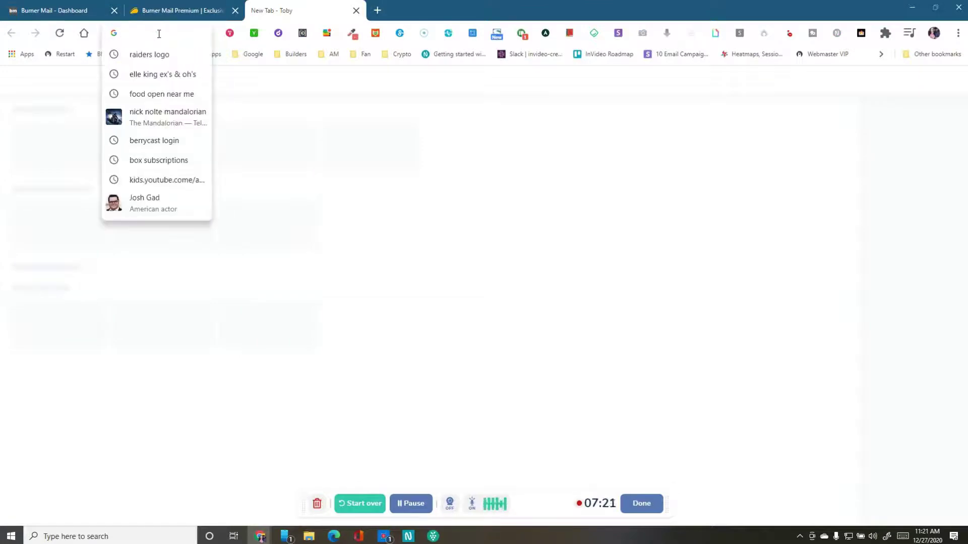
{"action": "type", "text": "box sub"}
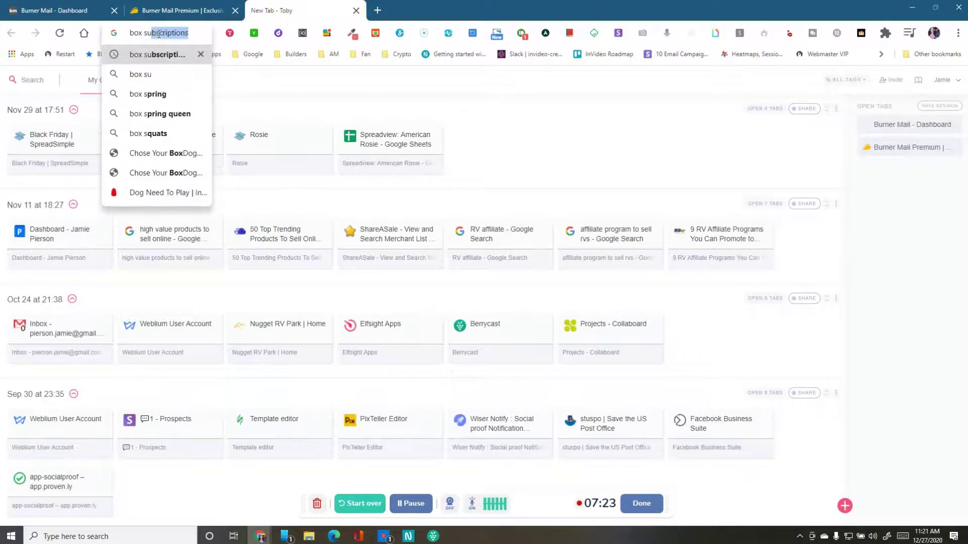
{"action": "type", "text": "scriptions"}
{"action": "key", "text": "Return"}
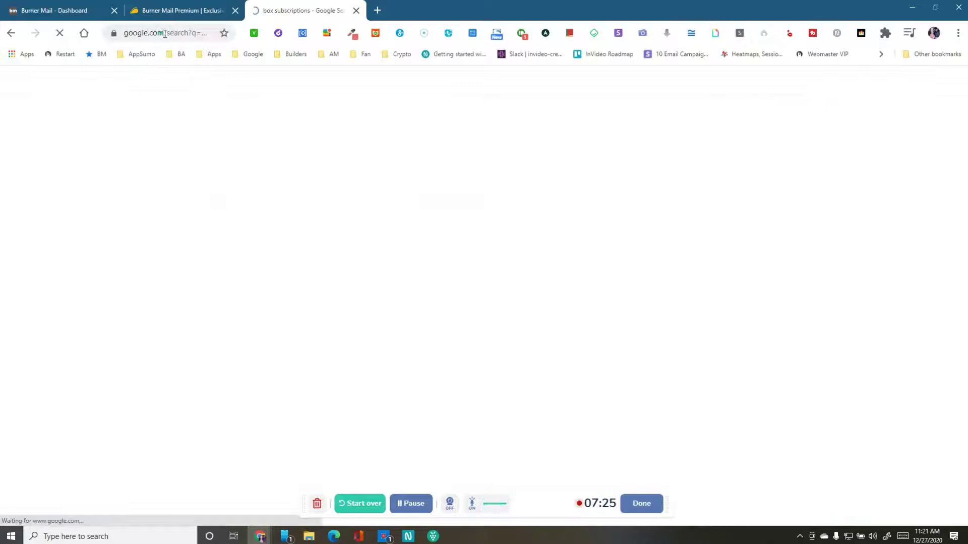
{"action": "scroll", "coordinate": [134, 260], "scroll_direction": "down", "scroll_amount": 3}
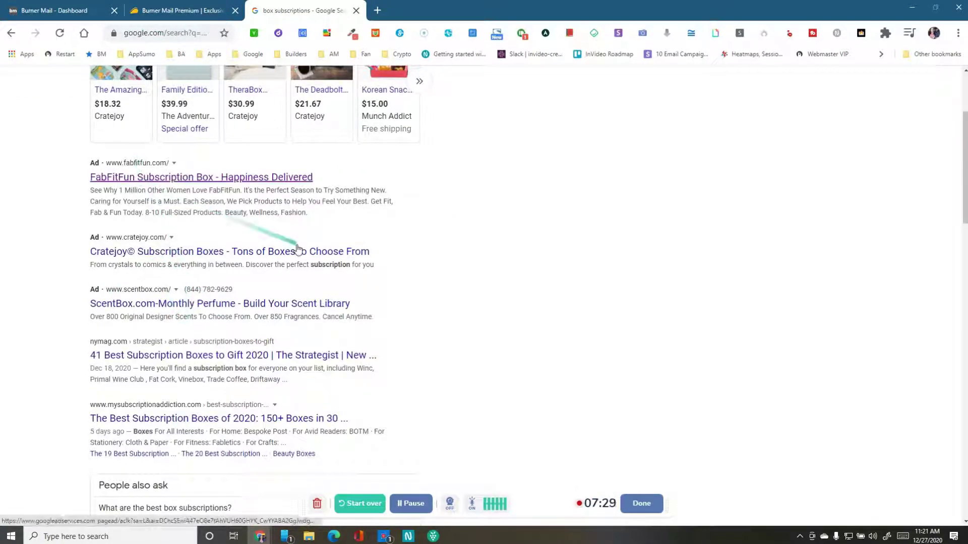
{"action": "left_click", "coordinate": [319, 253]}
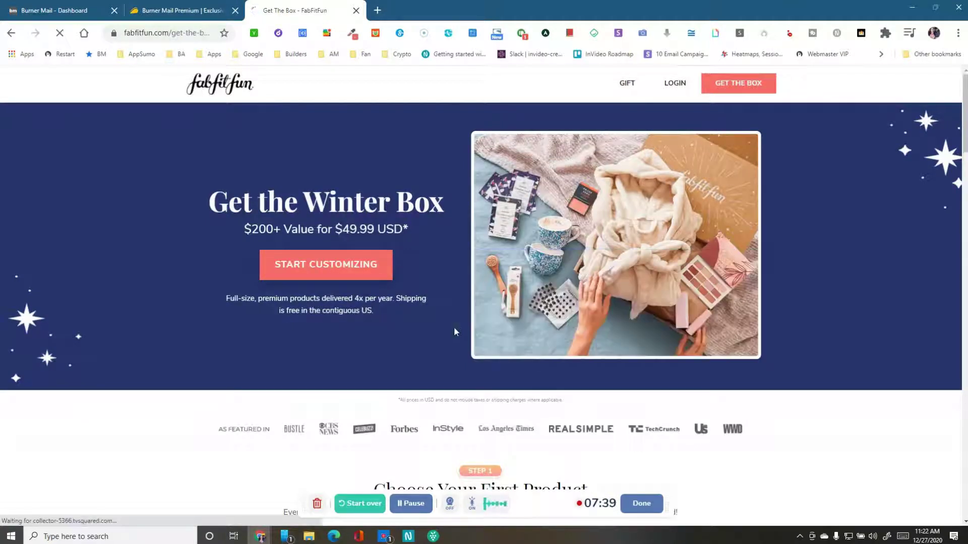
Scroll the Get the Box page past the products and payment form to the footer newsletter field.
{"action": "scroll", "coordinate": [426, 325], "scroll_direction": "down", "scroll_amount": 10}
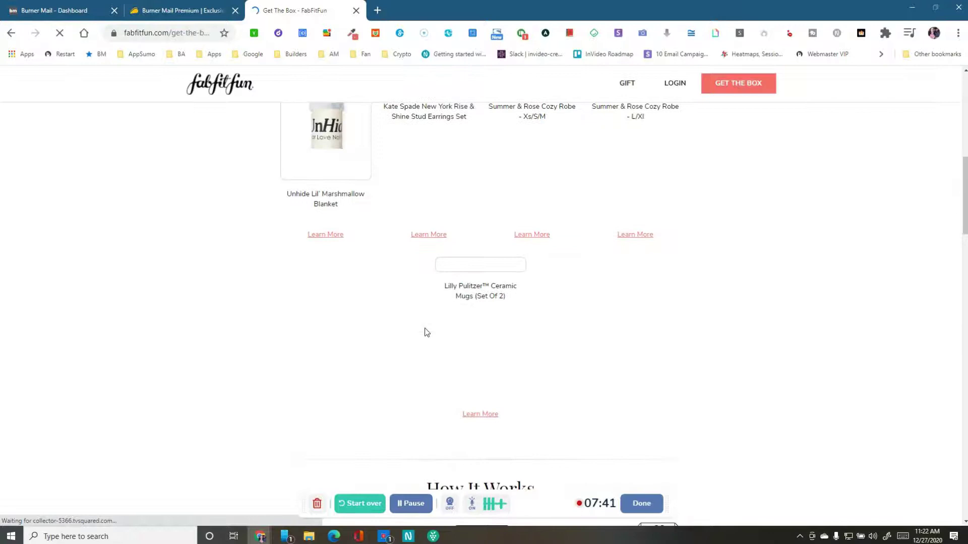
{"action": "scroll", "coordinate": [424, 332], "scroll_direction": "up", "scroll_amount": 5}
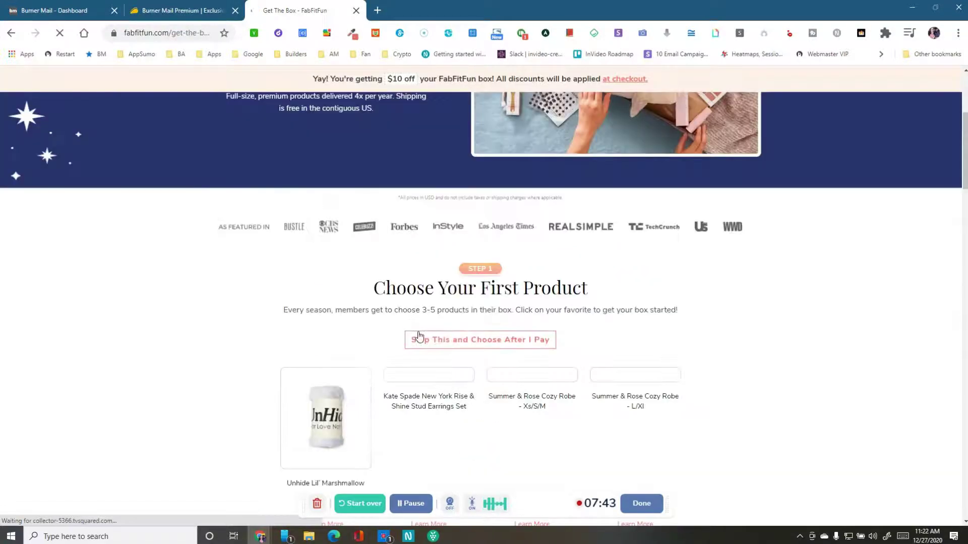
{"action": "scroll", "coordinate": [418, 335], "scroll_direction": "down", "scroll_amount": 10}
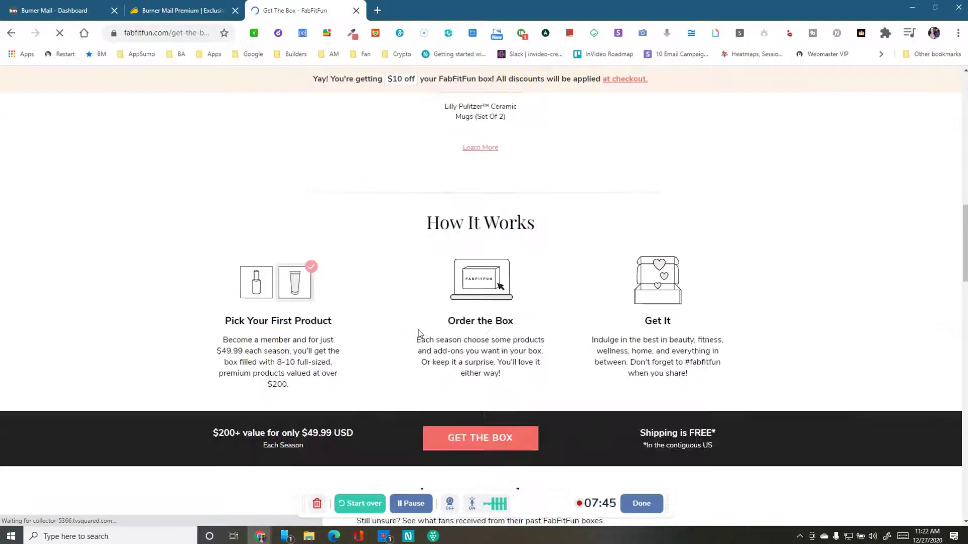
{"action": "scroll", "coordinate": [411, 330], "scroll_direction": "down", "scroll_amount": 20}
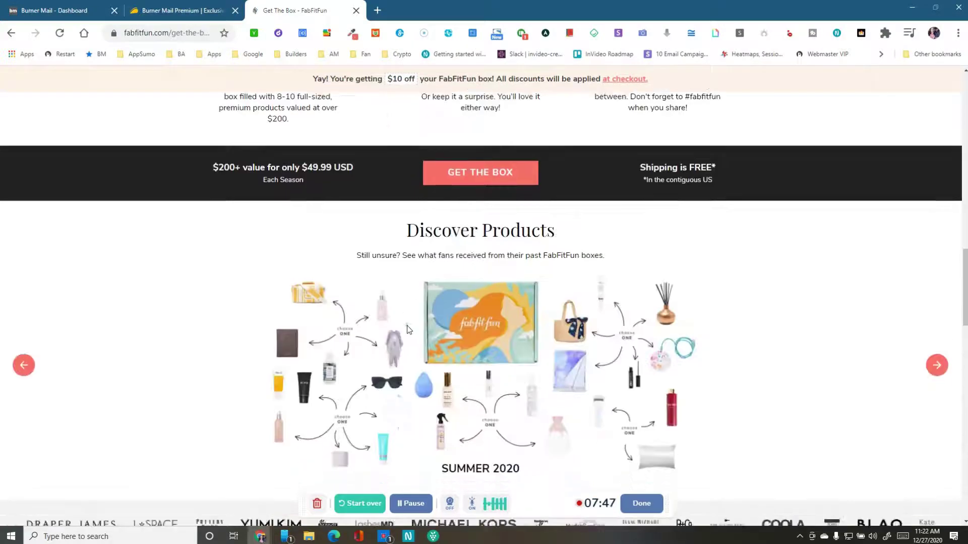
{"action": "scroll", "coordinate": [424, 331], "scroll_direction": "down", "scroll_amount": 2}
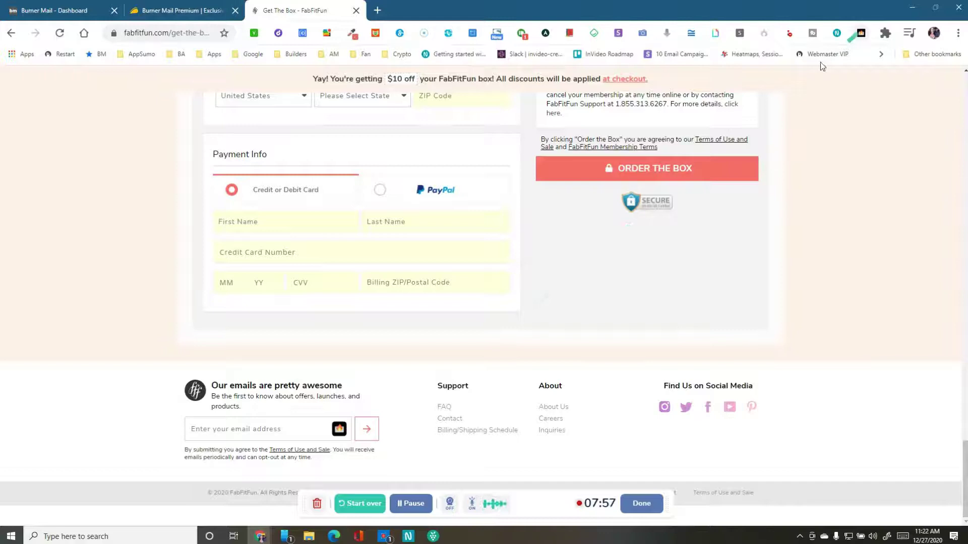
Fill the newsletter field with a burner address, regenerating it via 'Generate a burner email for this field'.
{"action": "left_click", "coordinate": [339, 430]}
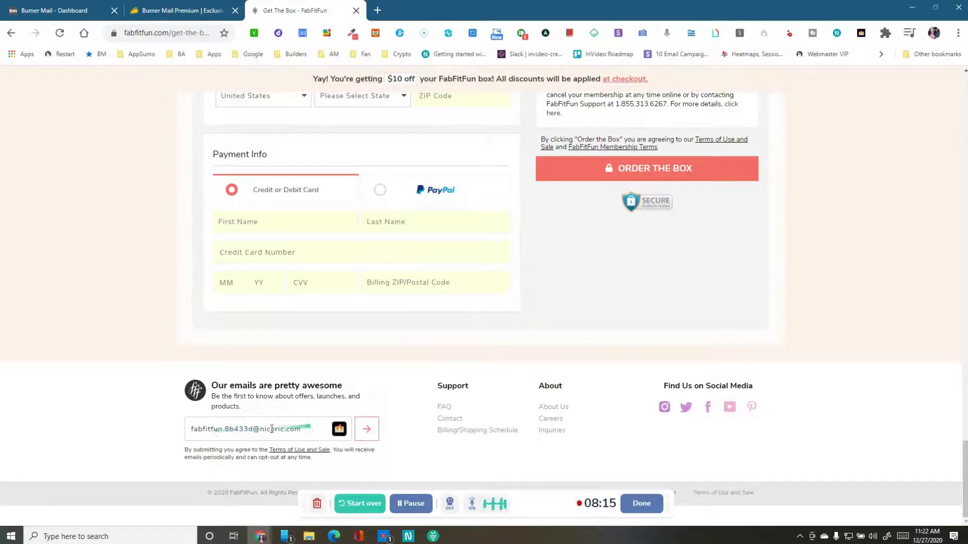
{"action": "left_click_drag", "start_coordinate": [302, 429], "coordinate": [126, 429]}
{"action": "key", "text": "ctrl+x"}
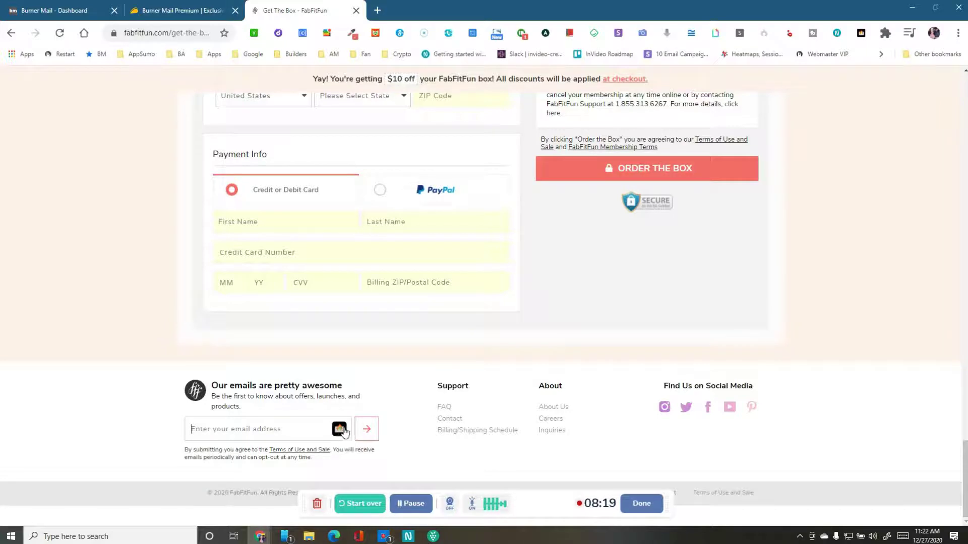
{"action": "right_click", "coordinate": [261, 427]}
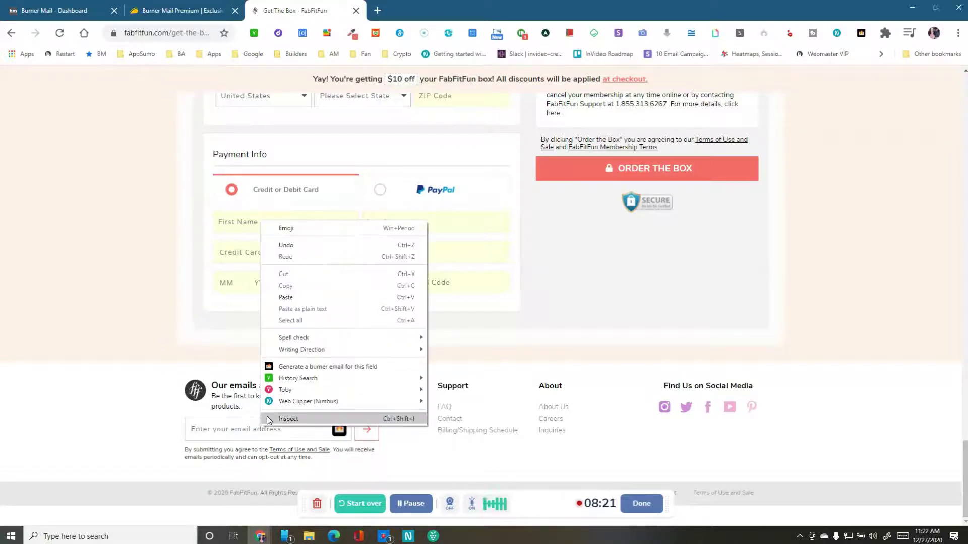
{"action": "left_click", "coordinate": [309, 372]}
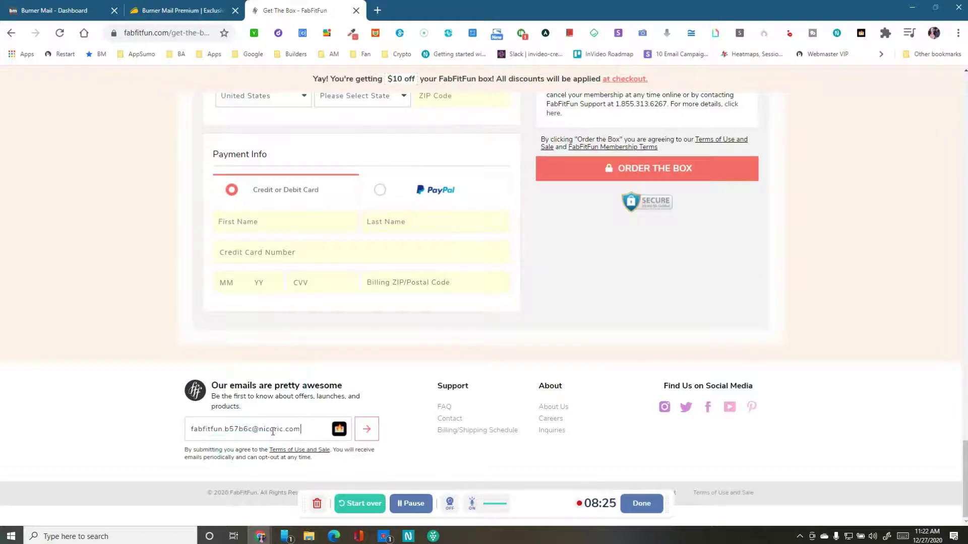
{"action": "left_click_drag", "start_coordinate": [192, 429], "coordinate": [217, 429]}
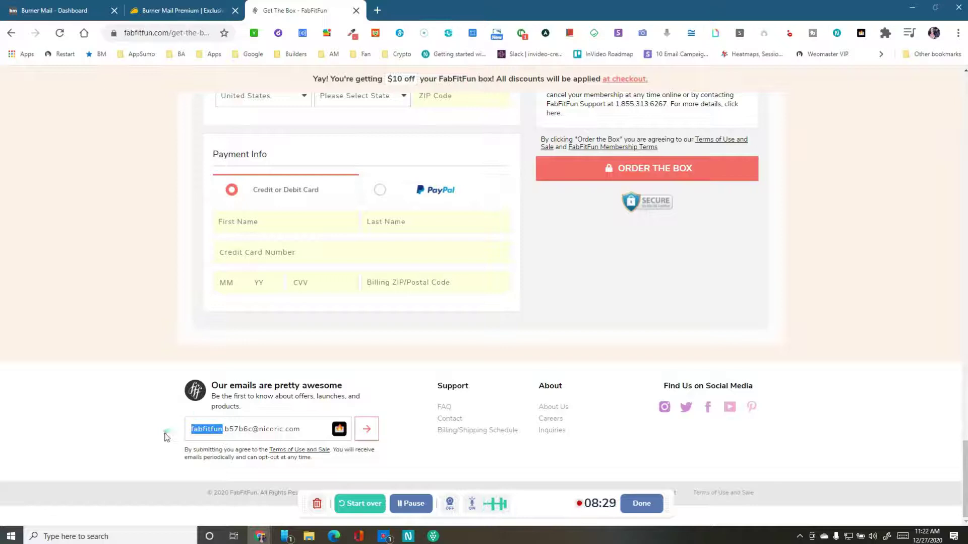
{"action": "left_click", "coordinate": [238, 432]}
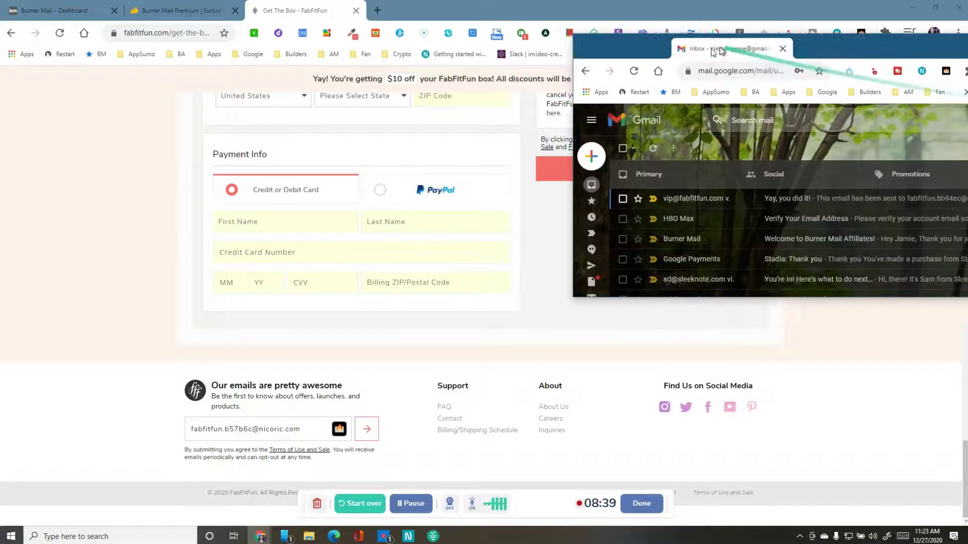
Maximize the Gmail window and read FabFitFun's 'Yay, you did it!' welcome email.
{"action": "double_click", "coordinate": [361, 80]}
{"action": "key", "text": "super+Up"}
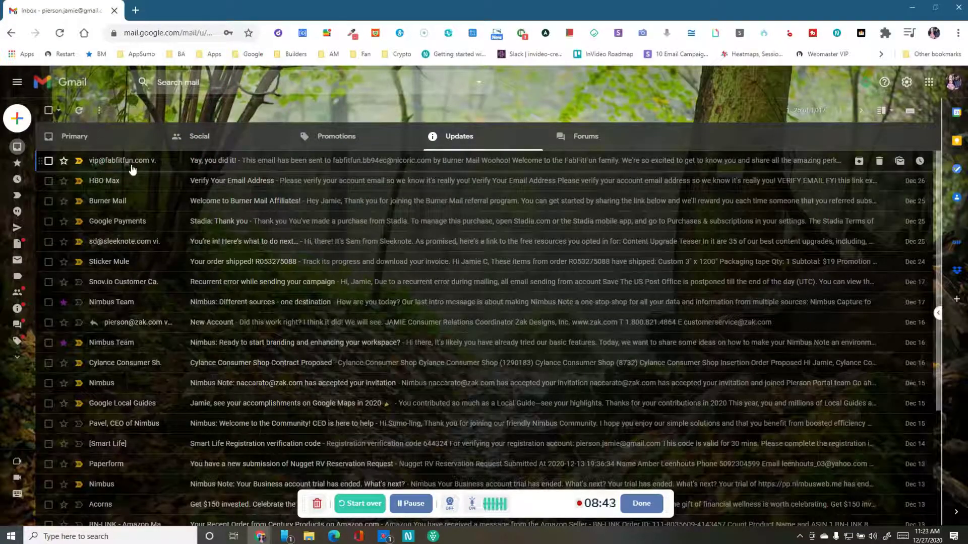
{"action": "left_click", "coordinate": [331, 168]}
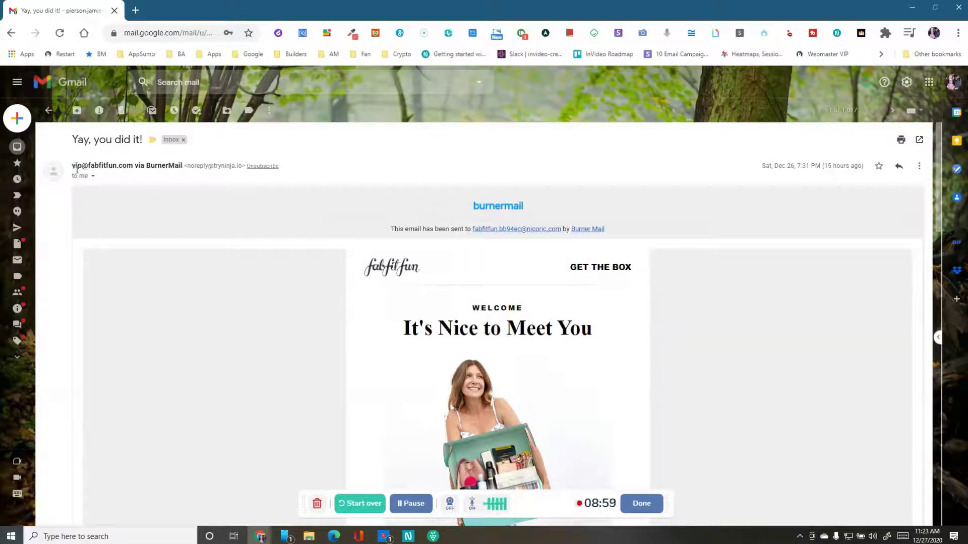
{"action": "mouse_move", "coordinate": [101, 169]}
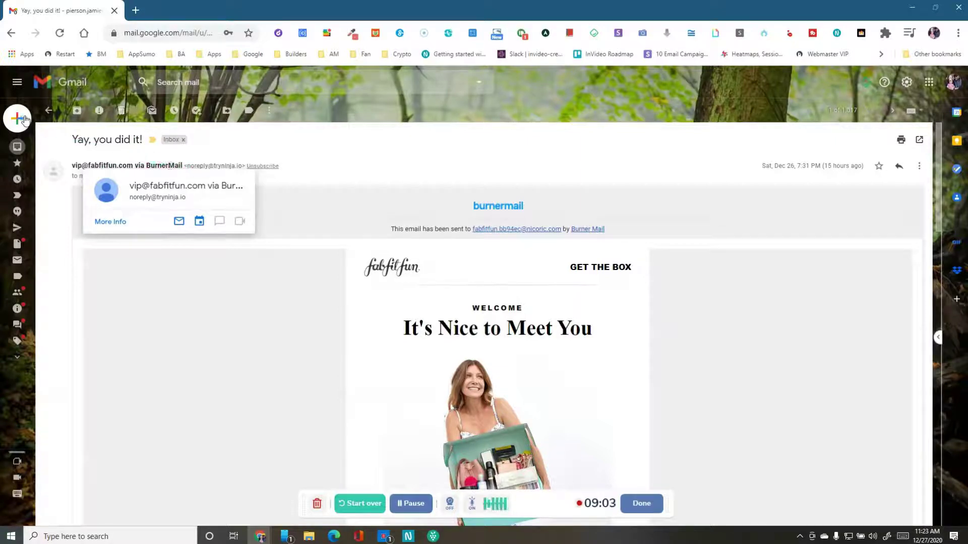
{"action": "left_click", "coordinate": [48, 111]}
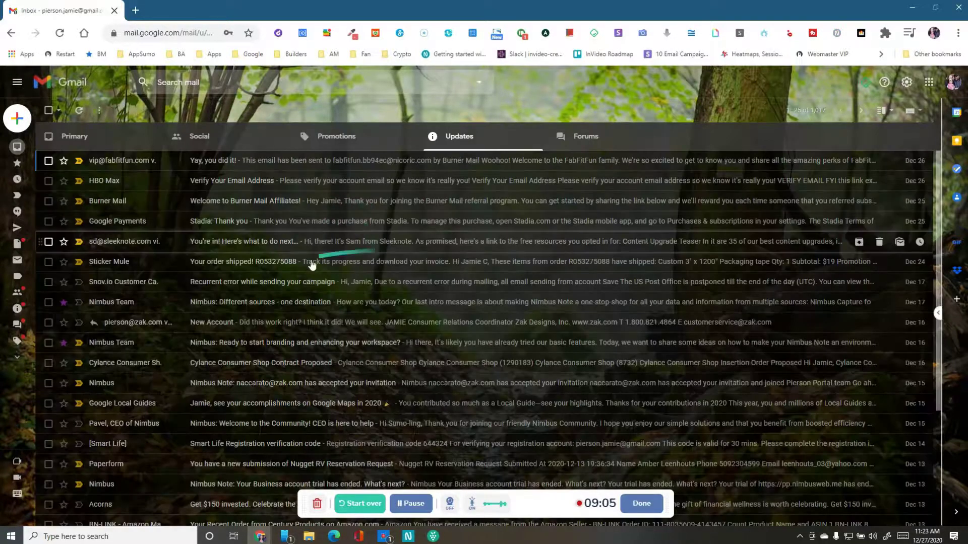
{"action": "left_click", "coordinate": [281, 162]}
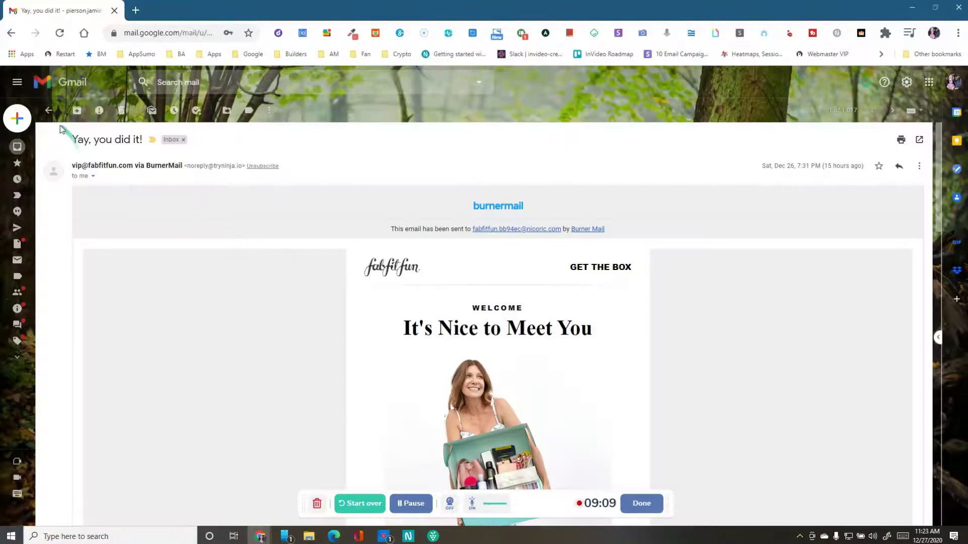
Switch Gmail to the Primary inbox, minimize it, and return to the Burner Mail dashboard tab.
{"action": "left_click", "coordinate": [48, 111]}
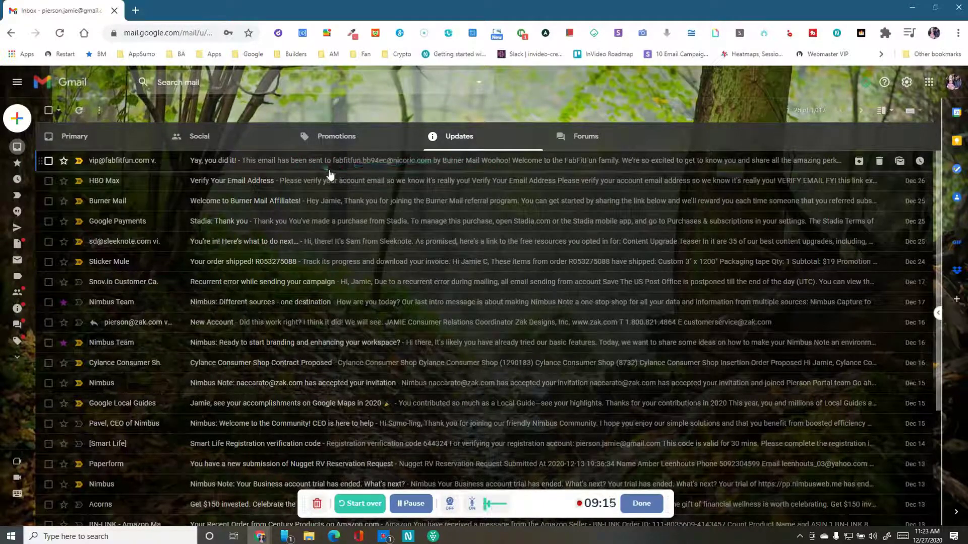
{"action": "left_click", "coordinate": [97, 135]}
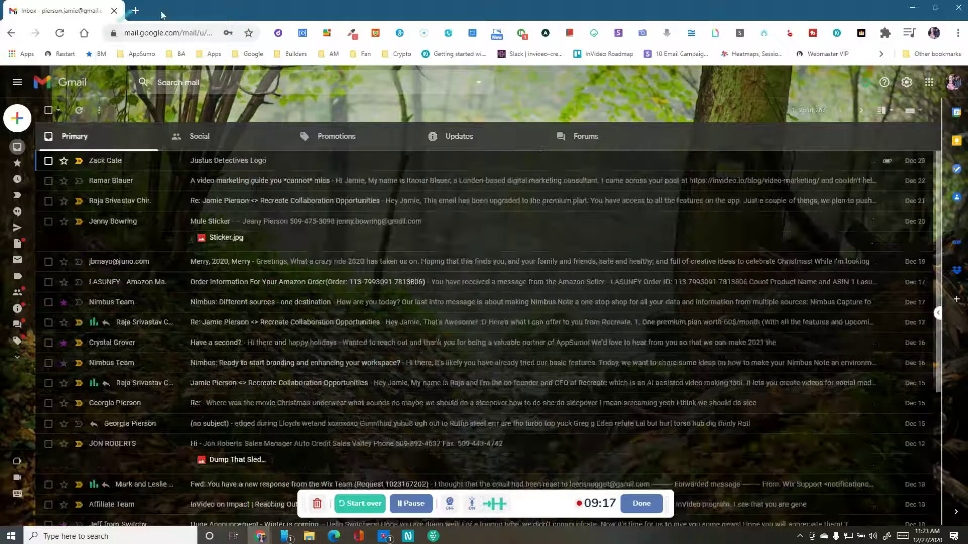
{"action": "left_click", "coordinate": [912, 9]}
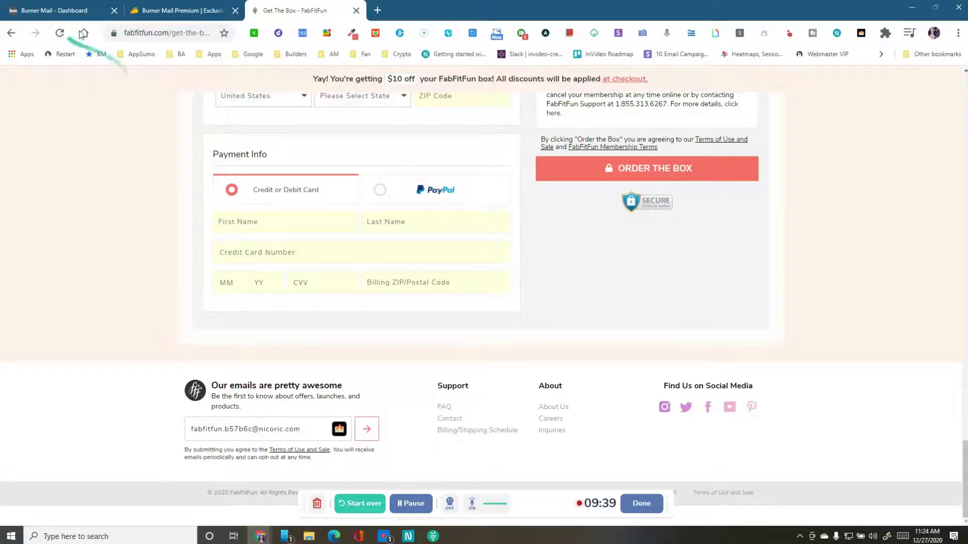
{"action": "left_click", "coordinate": [84, 11]}
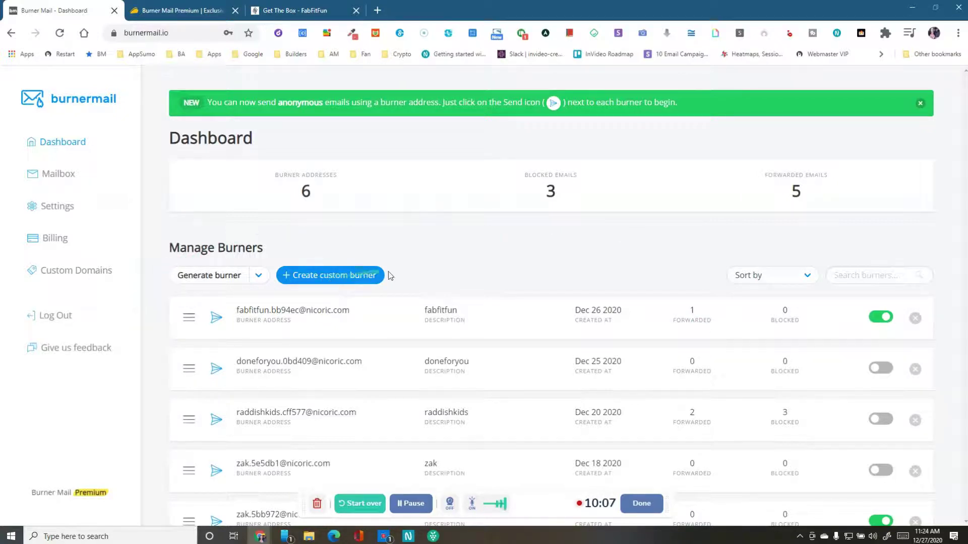
Scroll the dashboard down to the custom-domain 'First Test Burner' entry.
{"action": "scroll", "coordinate": [309, 282], "scroll_direction": "down", "scroll_amount": 5}
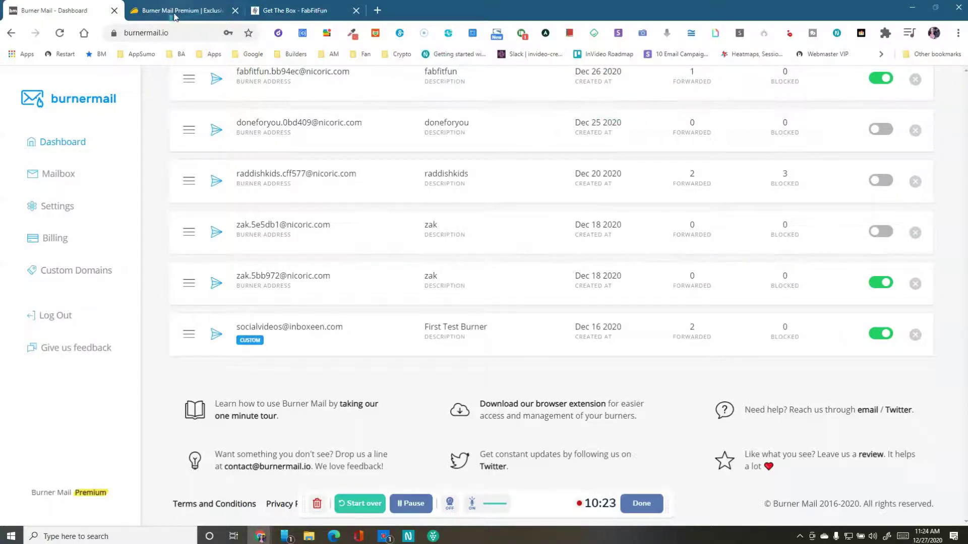
Close the FabFitFun checkout tab and bring the Burner Mail FAQ window forward.
{"action": "left_click", "coordinate": [355, 11]}
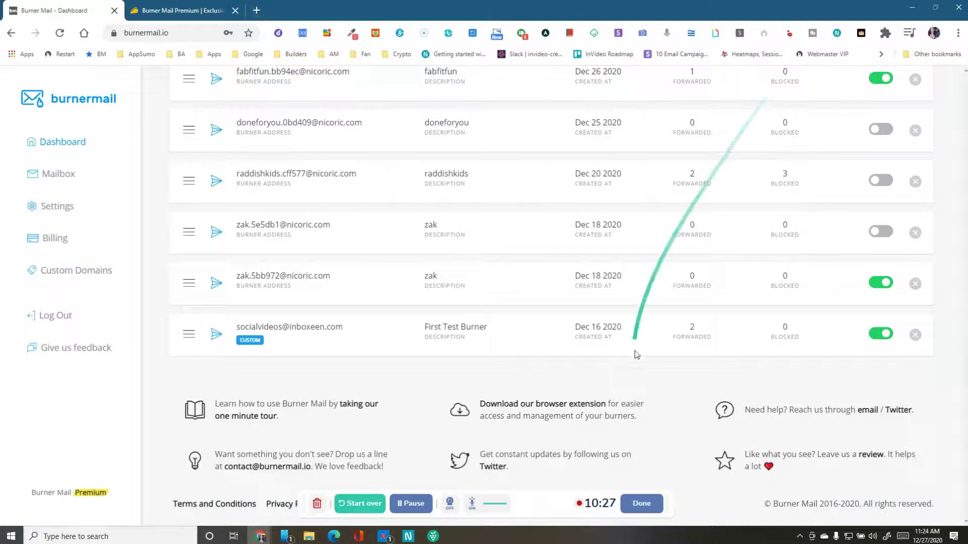
{"action": "mouse_move", "coordinate": [262, 538]}
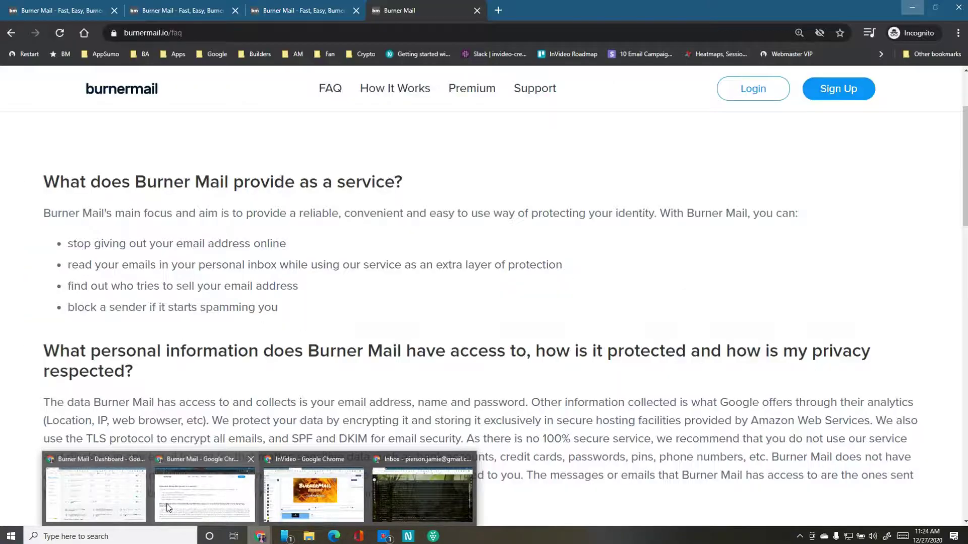
{"action": "left_click", "coordinate": [169, 508]}
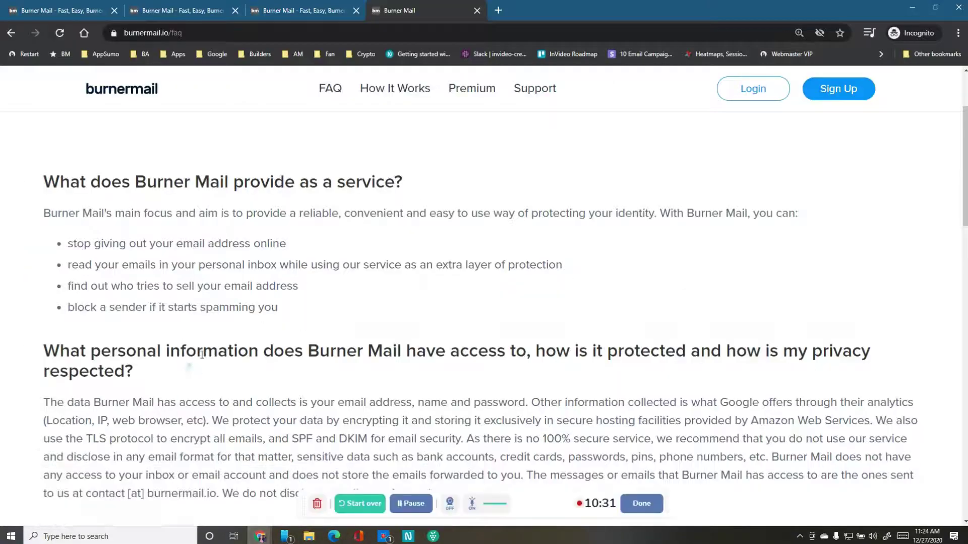
Open the Premium pricing page and highlight the $2.99 monthly and $34.99 annual prices.
{"action": "left_click", "coordinate": [479, 91]}
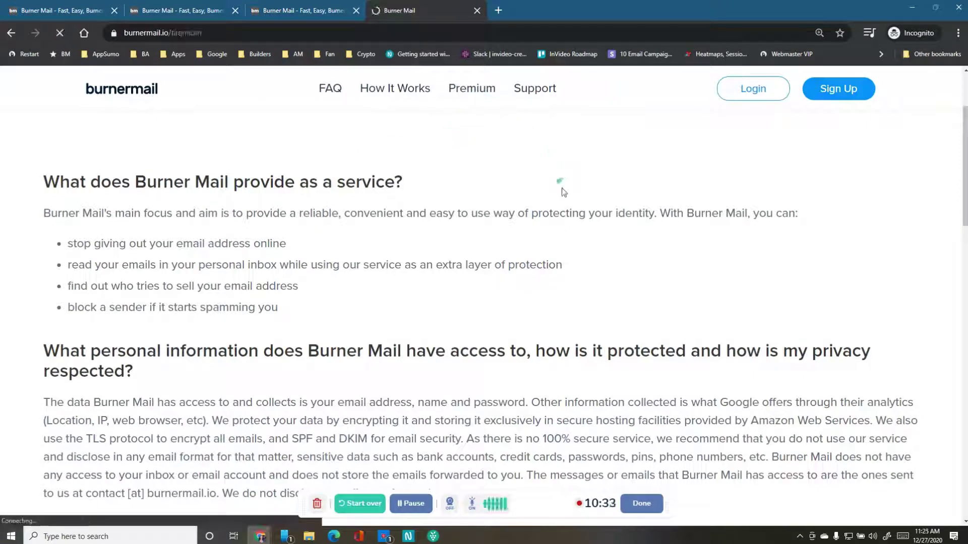
{"action": "scroll", "coordinate": [566, 233], "scroll_direction": "down", "scroll_amount": 3}
{"action": "scroll", "coordinate": [565, 232], "scroll_direction": "down", "scroll_amount": 2}
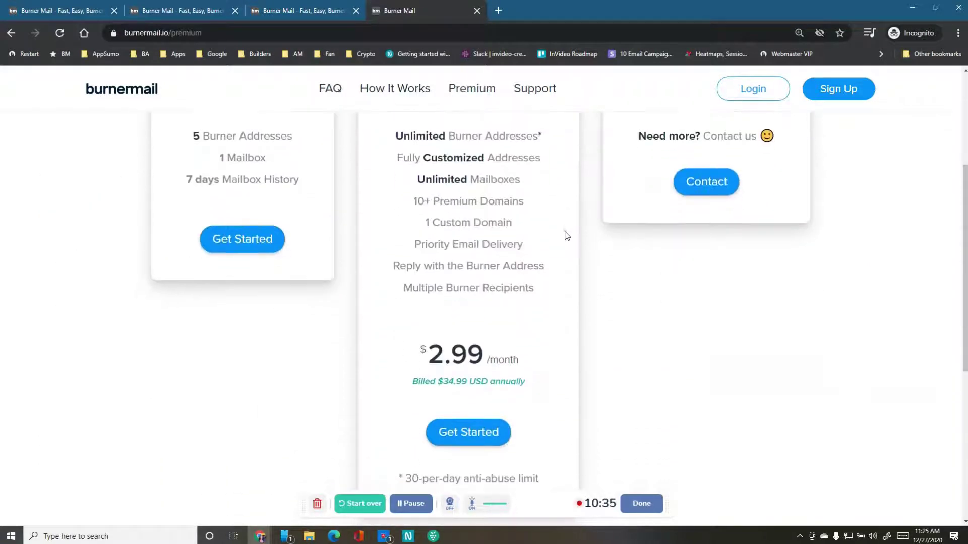
{"action": "scroll", "coordinate": [557, 230], "scroll_direction": "up", "scroll_amount": 1}
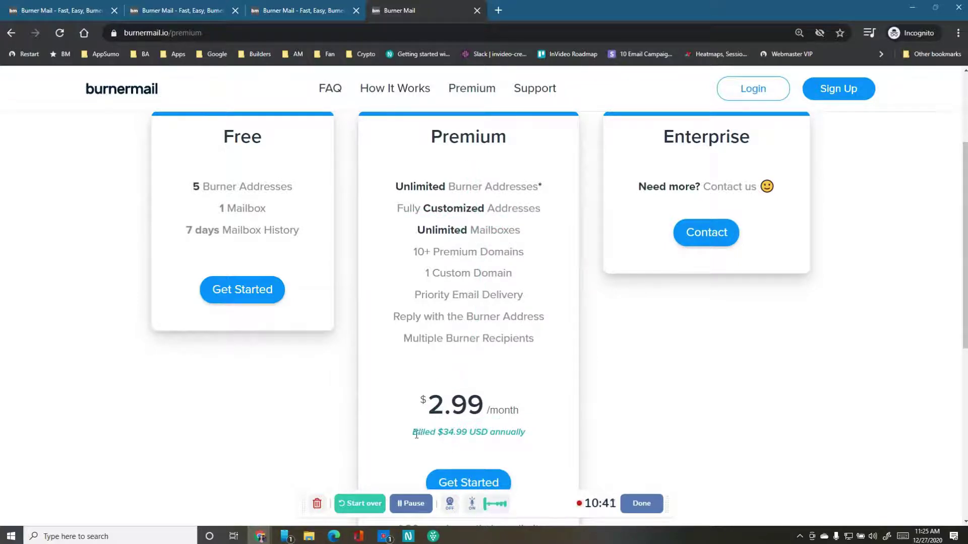
{"action": "left_click_drag", "start_coordinate": [424, 432], "coordinate": [525, 435]}
{"action": "left_click_drag", "start_coordinate": [427, 403], "coordinate": [480, 404]}
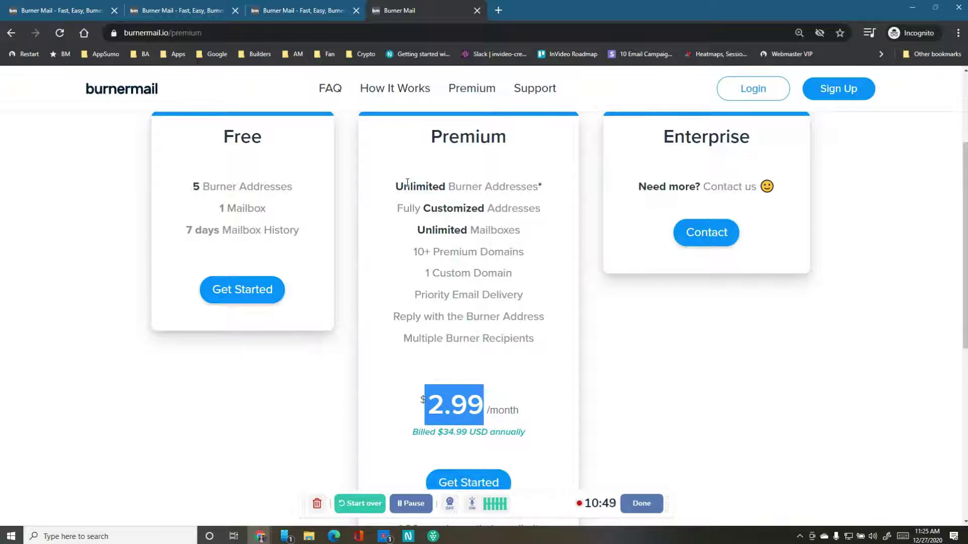
Highlight each Premium feature: unlimited burners and mailboxes, custom addresses, 1 custom domain, priority delivery, replies, multiple recipients.
{"action": "left_click_drag", "start_coordinate": [391, 188], "coordinate": [528, 192]}
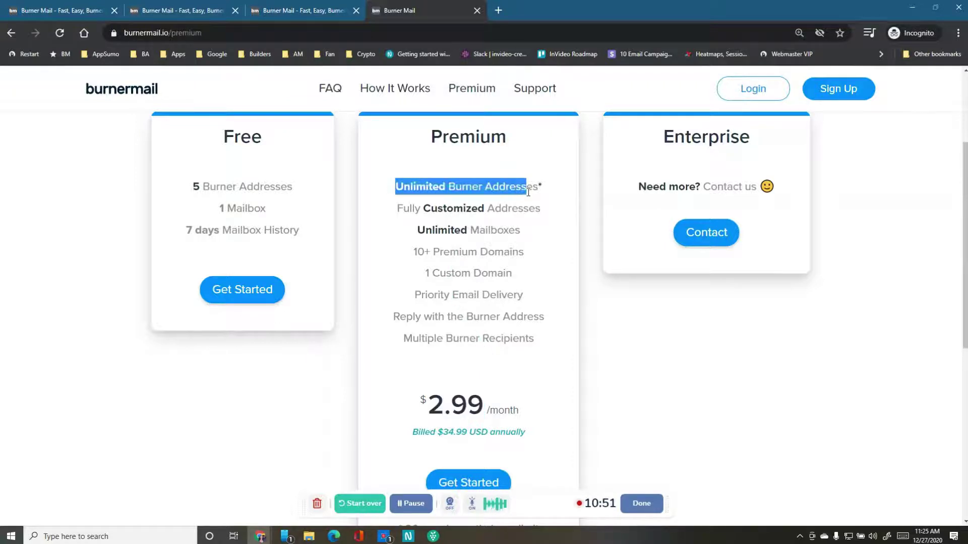
{"action": "left_click_drag", "start_coordinate": [424, 209], "coordinate": [502, 209]}
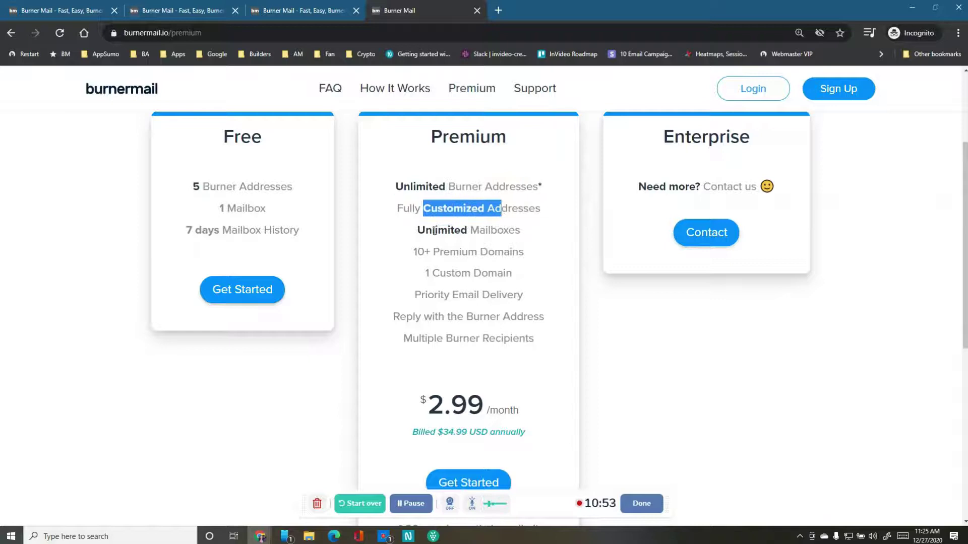
{"action": "left_click_drag", "start_coordinate": [434, 232], "coordinate": [520, 232]}
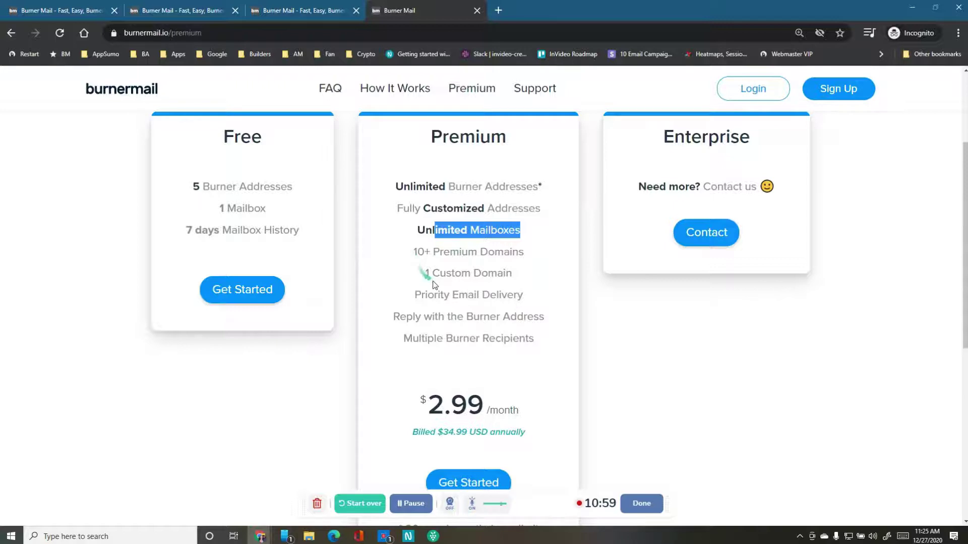
{"action": "left_click_drag", "start_coordinate": [426, 272], "coordinate": [514, 275]}
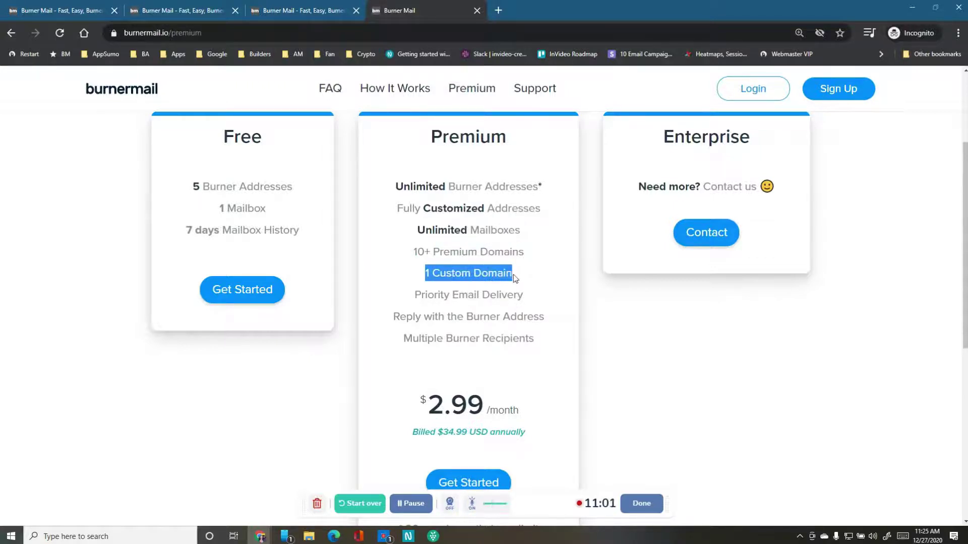
{"action": "left_click_drag", "start_coordinate": [416, 296], "coordinate": [506, 297]}
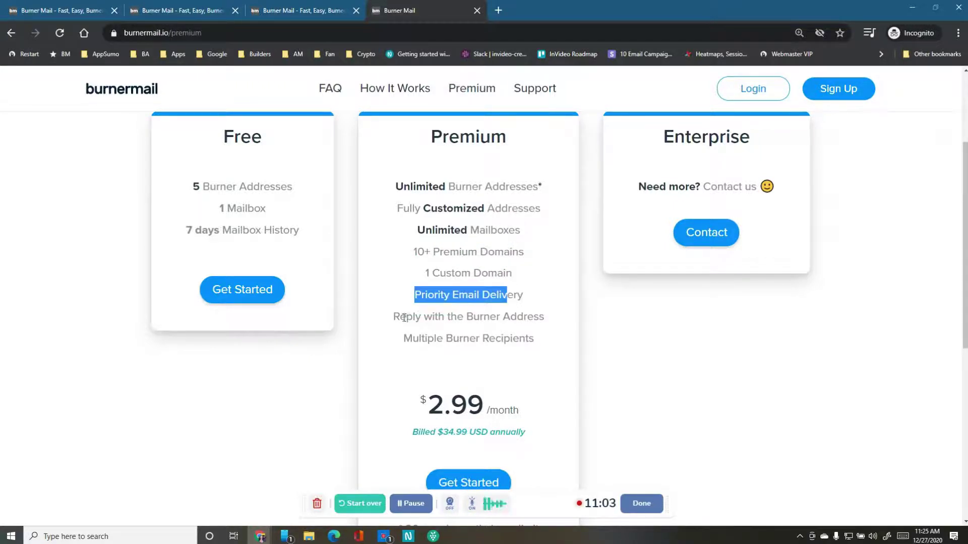
{"action": "left_click_drag", "start_coordinate": [401, 317], "coordinate": [546, 323]}
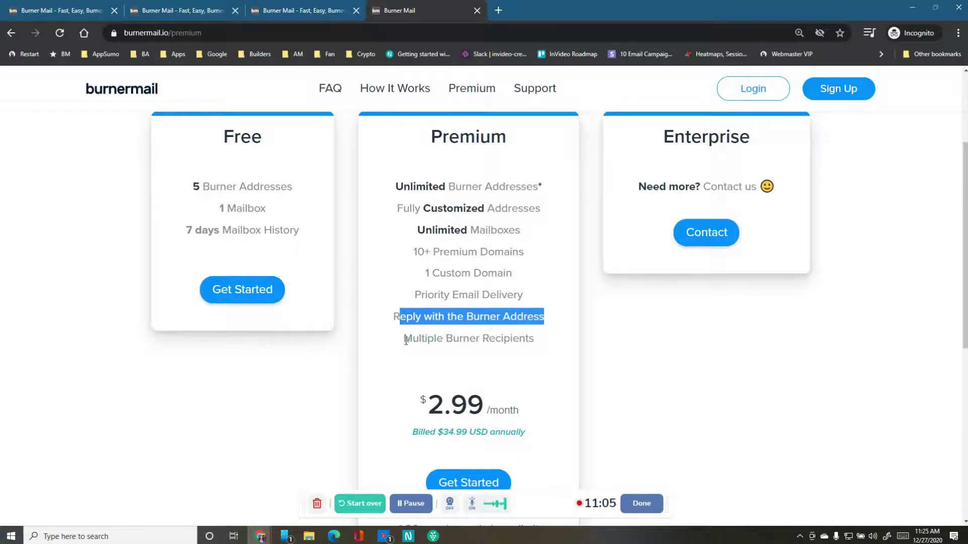
{"action": "left_click_drag", "start_coordinate": [403, 338], "coordinate": [529, 340]}
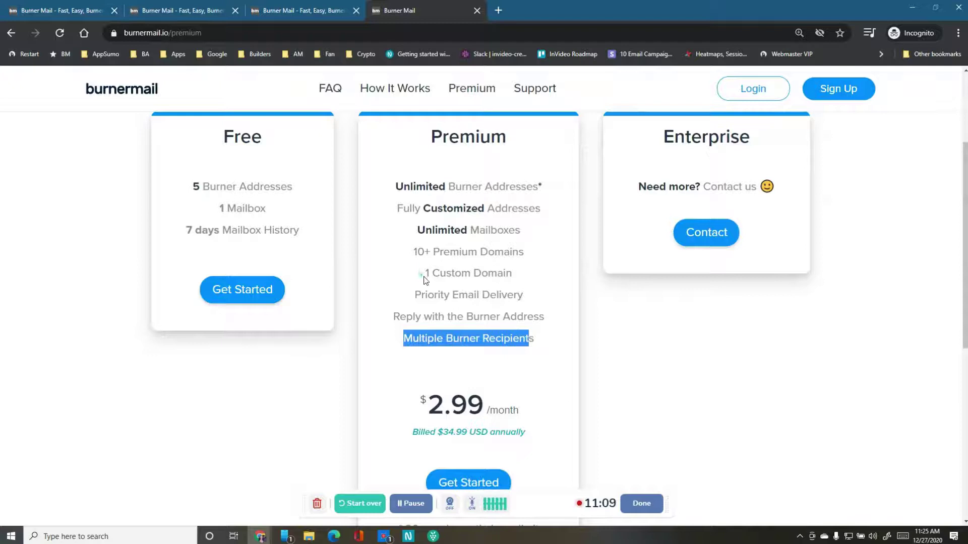
{"action": "left_click_drag", "start_coordinate": [425, 274], "coordinate": [515, 281]}
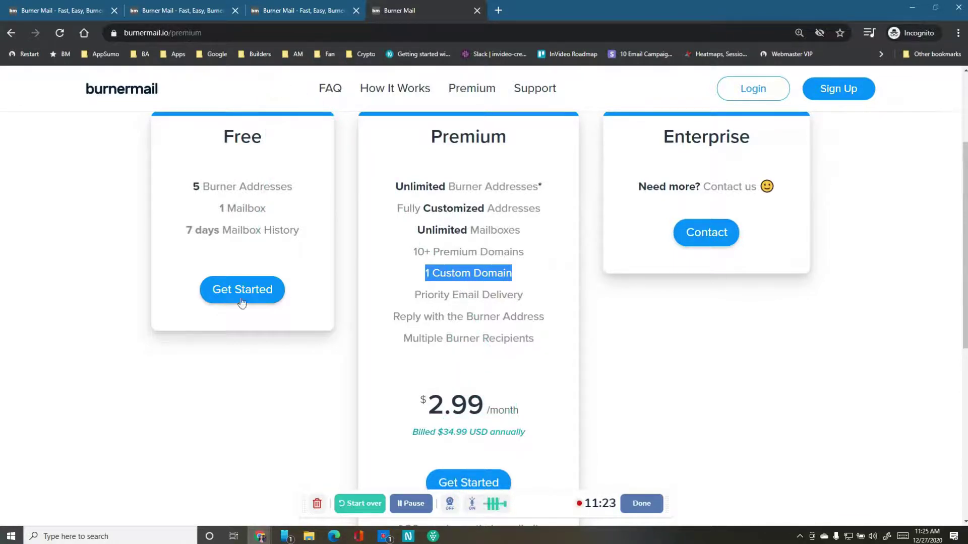
Switch to the AppSumo Burner Mail Premium deal, highlight its $49.00 lifetime price and scroll to the deal terms.
{"action": "left_click", "coordinate": [260, 537]}
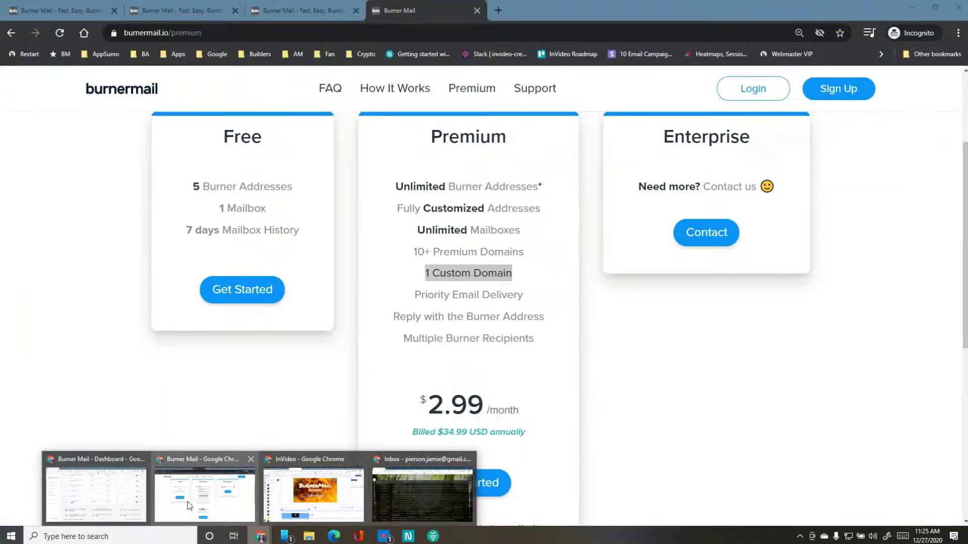
{"action": "left_click", "coordinate": [117, 500]}
{"action": "left_click", "coordinate": [177, 11]}
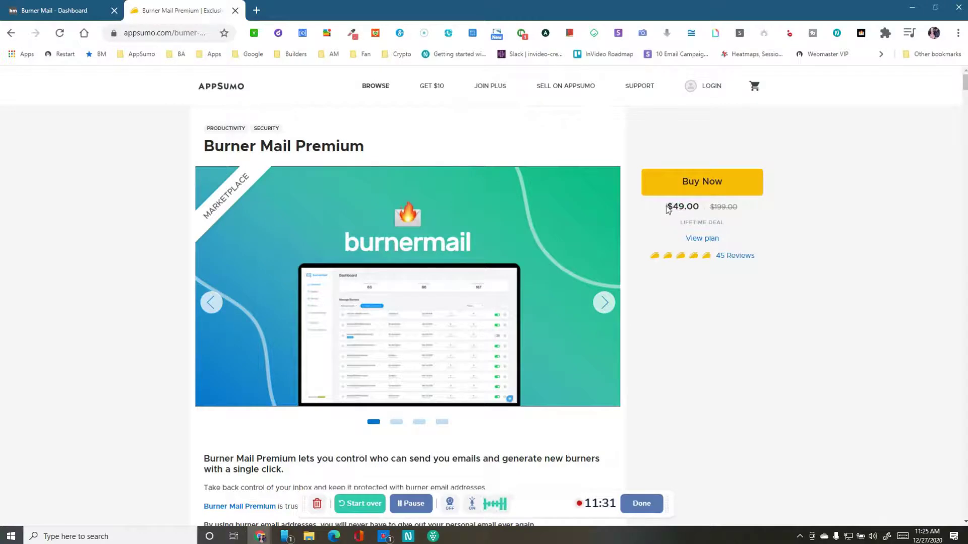
{"action": "left_click_drag", "start_coordinate": [700, 207], "coordinate": [688, 208]}
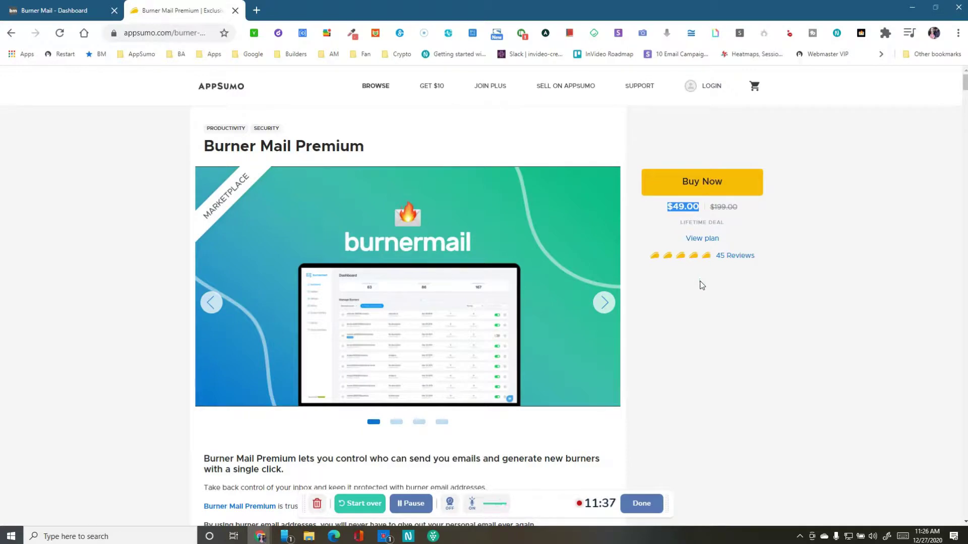
{"action": "scroll", "coordinate": [398, 301], "scroll_direction": "down", "scroll_amount": 4}
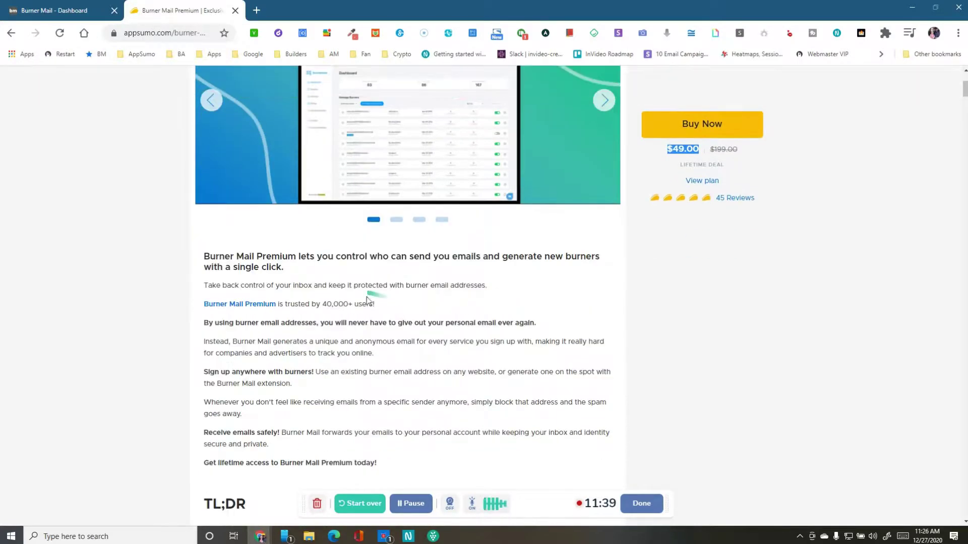
{"action": "scroll", "coordinate": [297, 349], "scroll_direction": "down", "scroll_amount": 9}
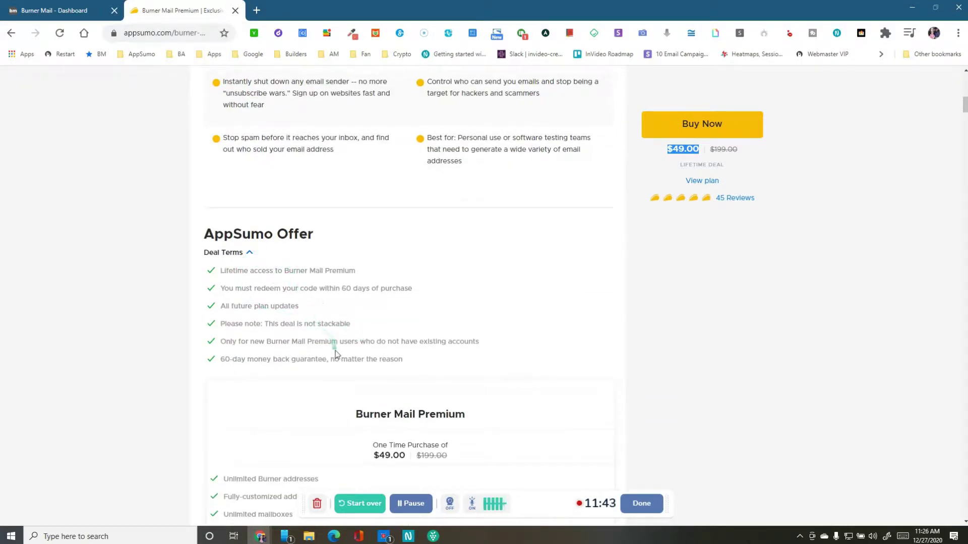
Highlight the '5 Custom domain' feature on the $49.00 Burner Mail Premium plan card.
{"action": "scroll", "coordinate": [333, 328], "scroll_direction": "down", "scroll_amount": 5}
{"action": "left_click_drag", "start_coordinate": [287, 297], "coordinate": [244, 298]}
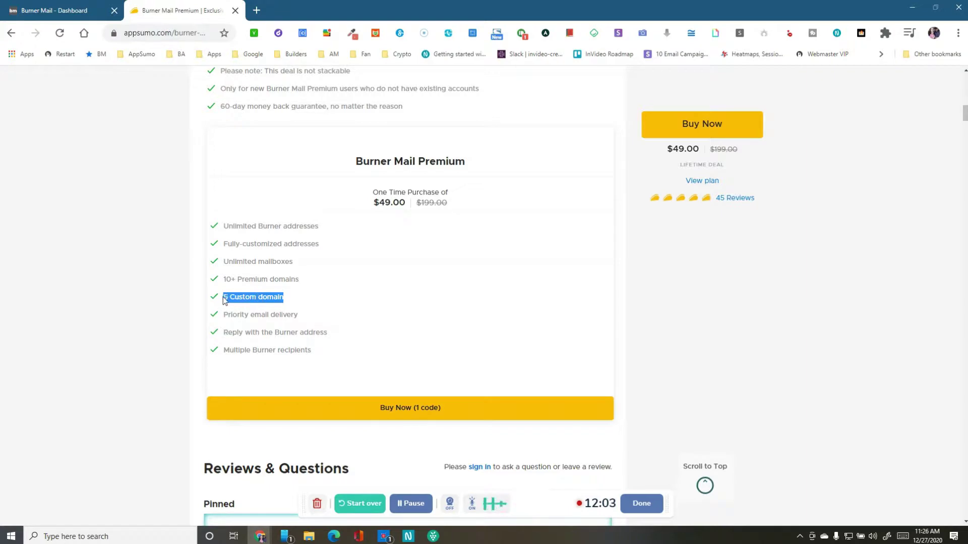
{"action": "scroll", "coordinate": [342, 325], "scroll_direction": "down", "scroll_amount": 4}
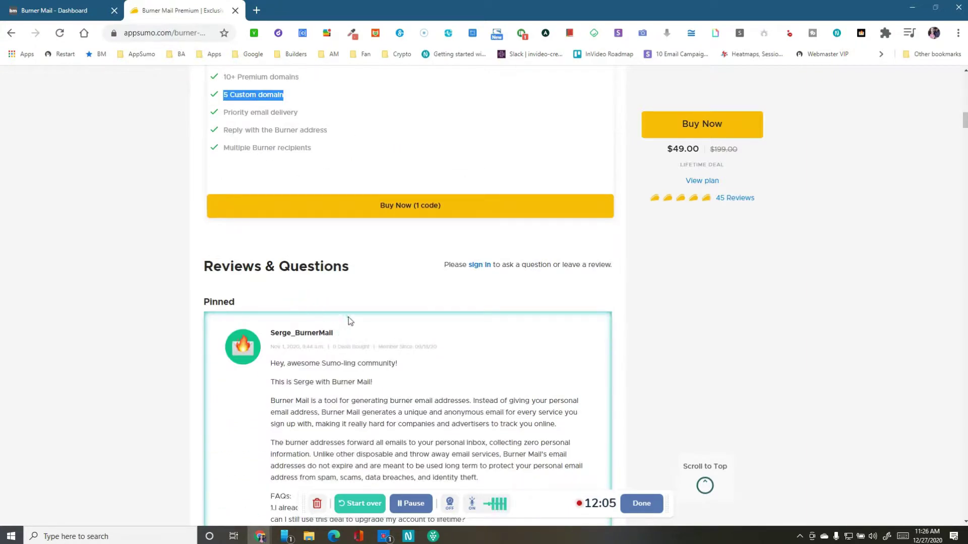
{"action": "scroll", "coordinate": [350, 321], "scroll_direction": "up", "scroll_amount": 4}
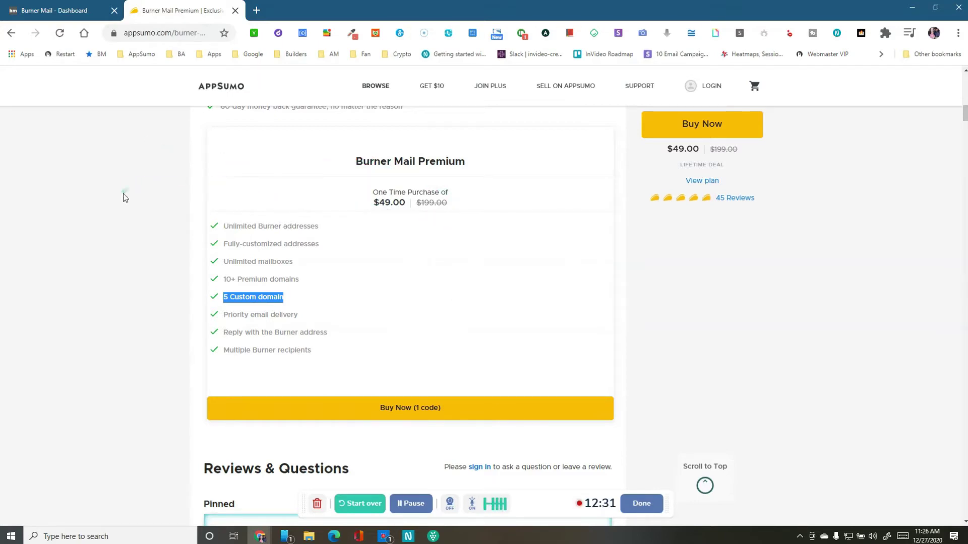
{"action": "left_click", "coordinate": [59, 9]}
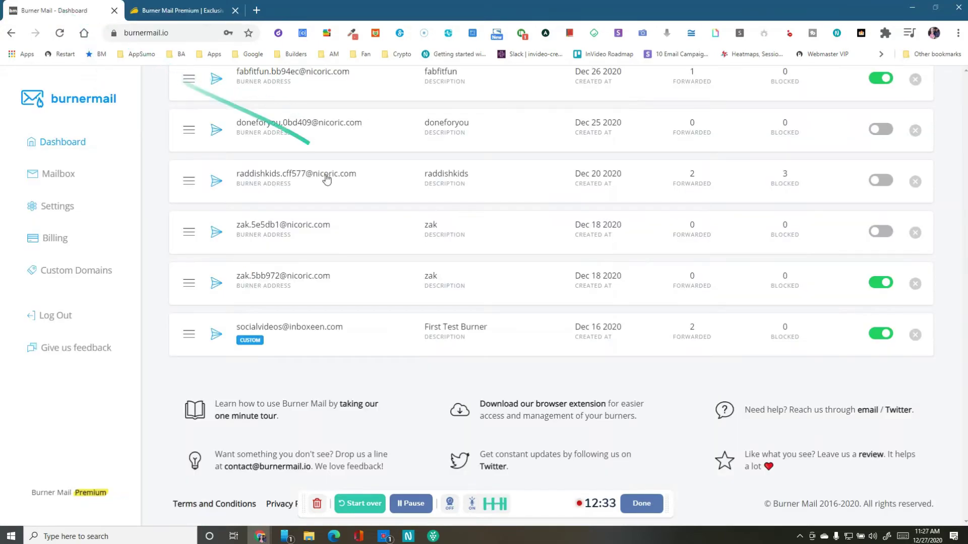
{"action": "scroll", "coordinate": [339, 212], "scroll_direction": "up", "scroll_amount": 5}
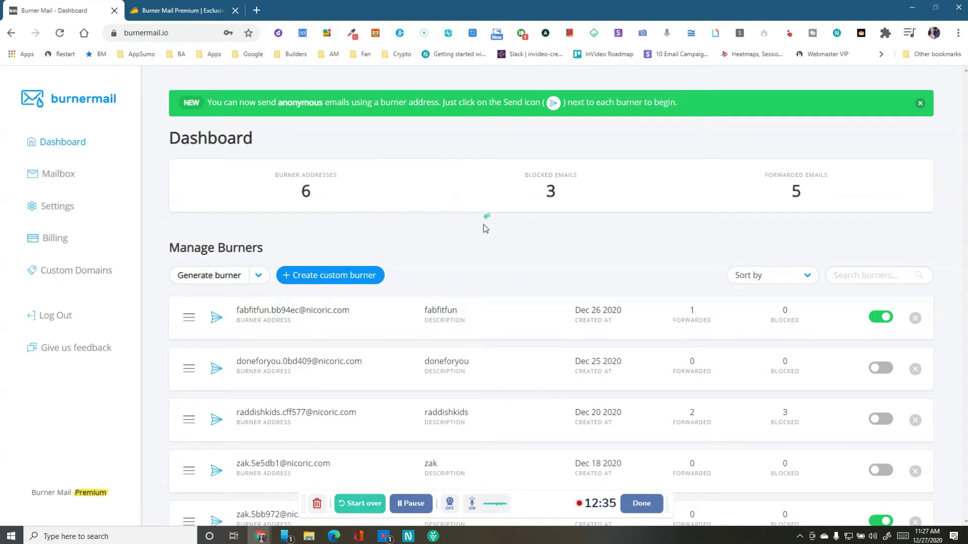
{"action": "scroll", "coordinate": [482, 237], "scroll_direction": "down", "scroll_amount": 1}
{"action": "scroll", "coordinate": [482, 238], "scroll_direction": "down", "scroll_amount": 1}
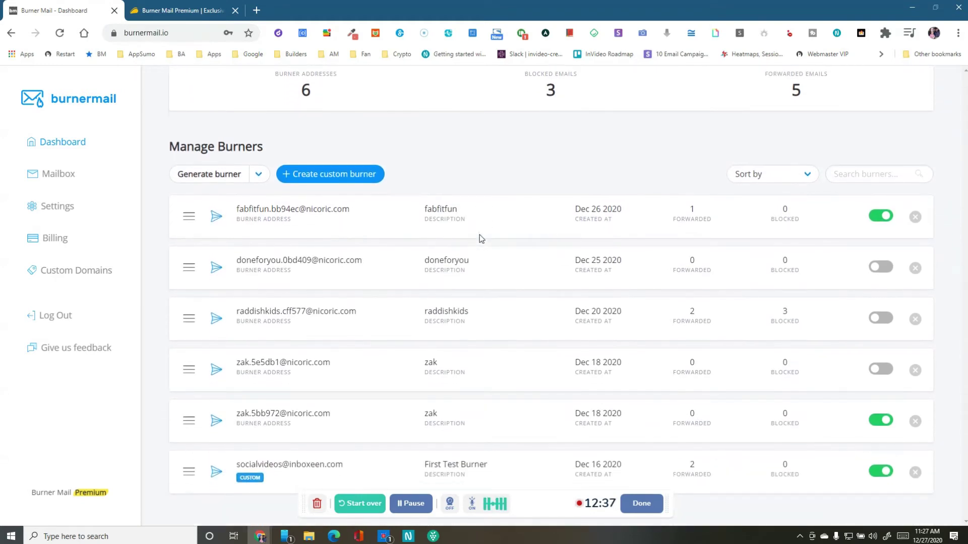
{"action": "scroll", "coordinate": [481, 239], "scroll_direction": "down", "scroll_amount": 1}
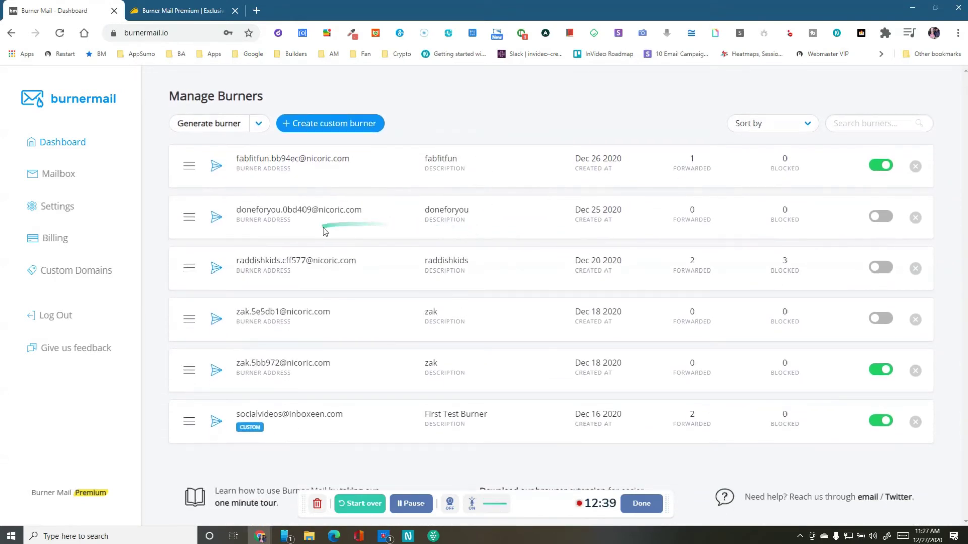